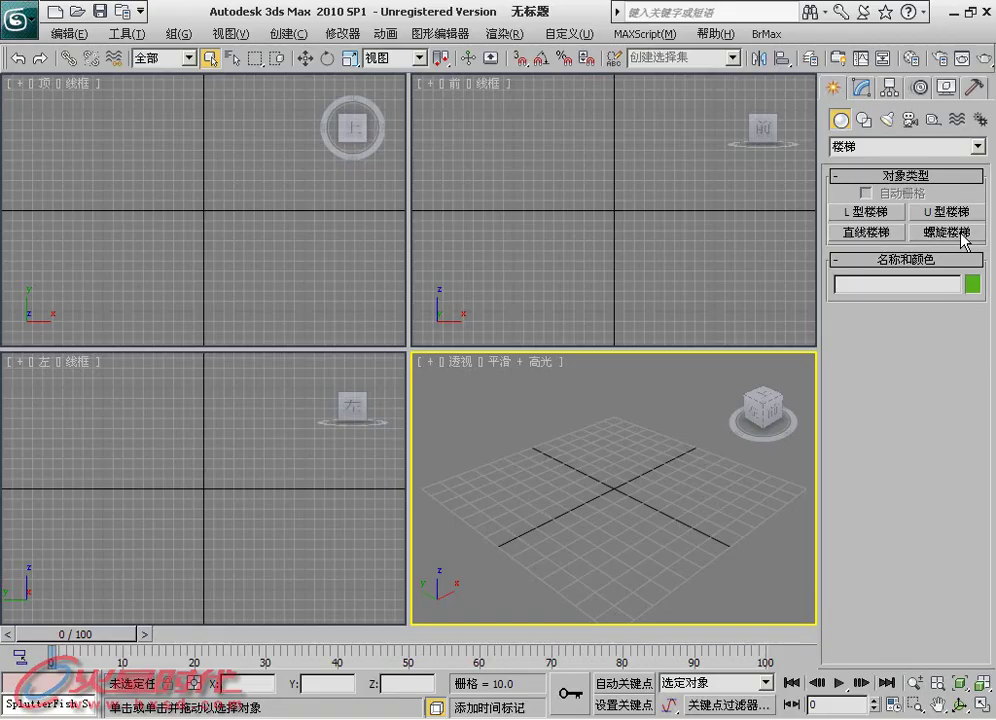
# - Start a spiral stair with Carriage off, dragging a 45.887 radius from the grid centre
pyautogui.click(960, 237)
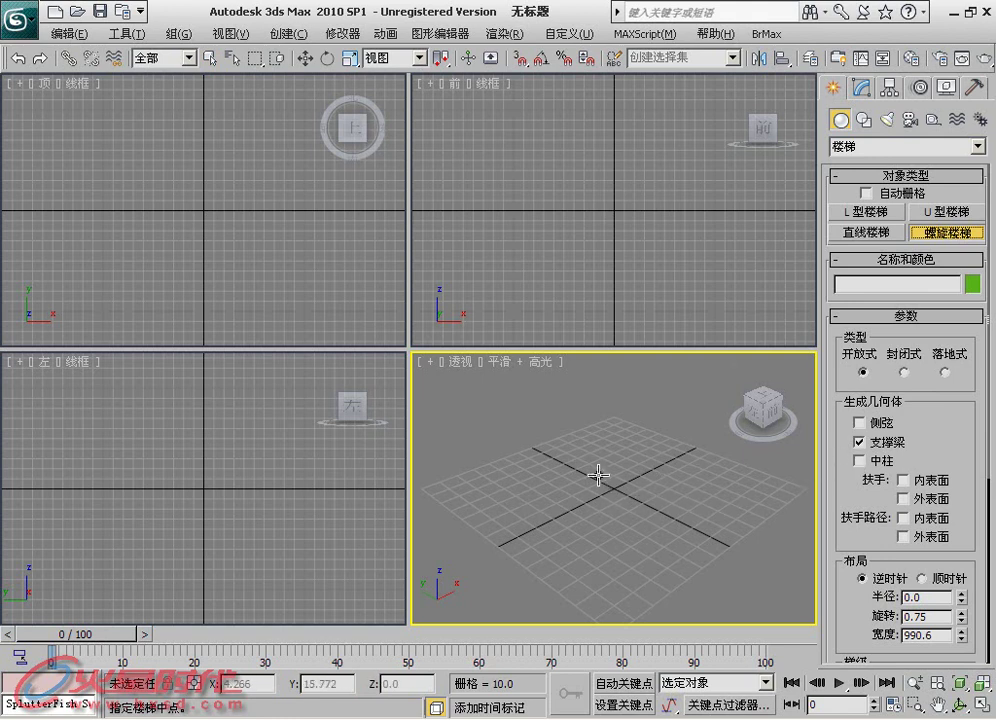
pyautogui.click(858, 441)
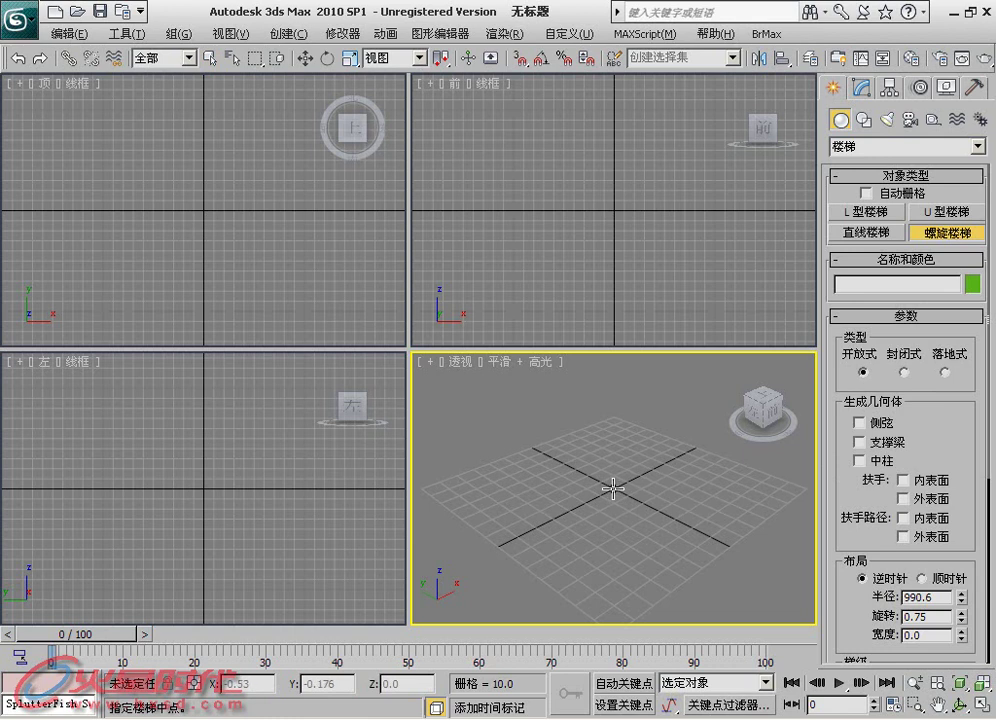
pyautogui.moveTo(613, 488)
pyautogui.mouseDown()
pyautogui.moveTo(648, 538)
pyautogui.moveTo(552, 527)
pyautogui.moveTo(571, 527)
pyautogui.moveTo(566, 536)
pyautogui.moveTo(568, 528)
pyautogui.mouseUp()
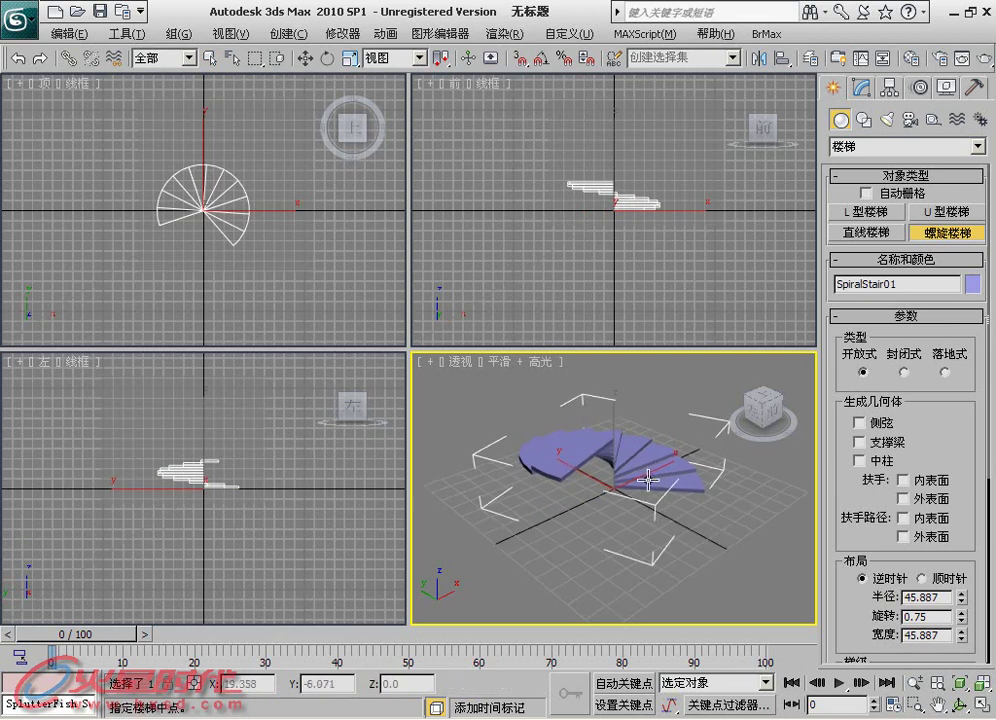
# - Set the stair's height, try the Box type, then return it to Open
pyautogui.click(531, 469)
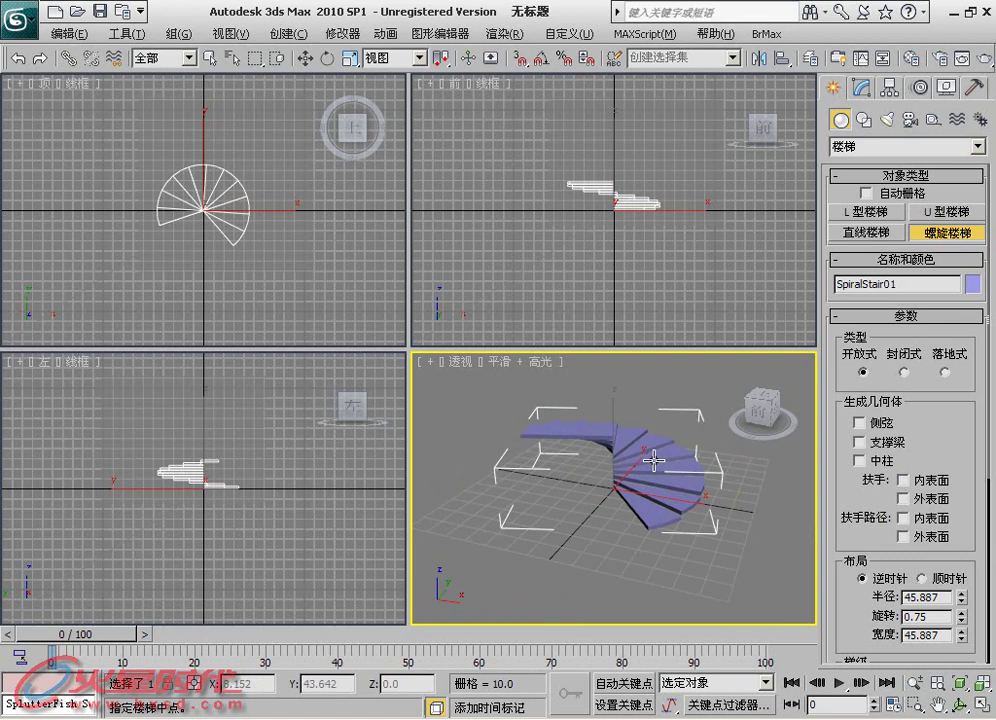
pyautogui.click(940, 372)
pyautogui.click(850, 358)
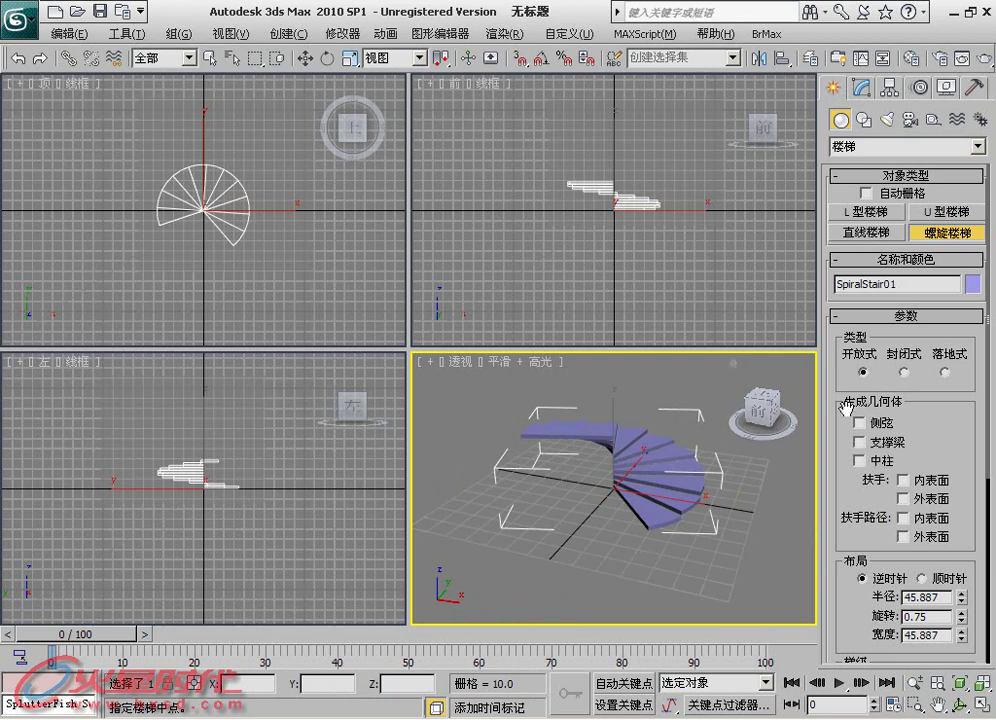
# - Turn on Carriage and narrow its width from 20.269 to 7.297
pyautogui.click(882, 447)
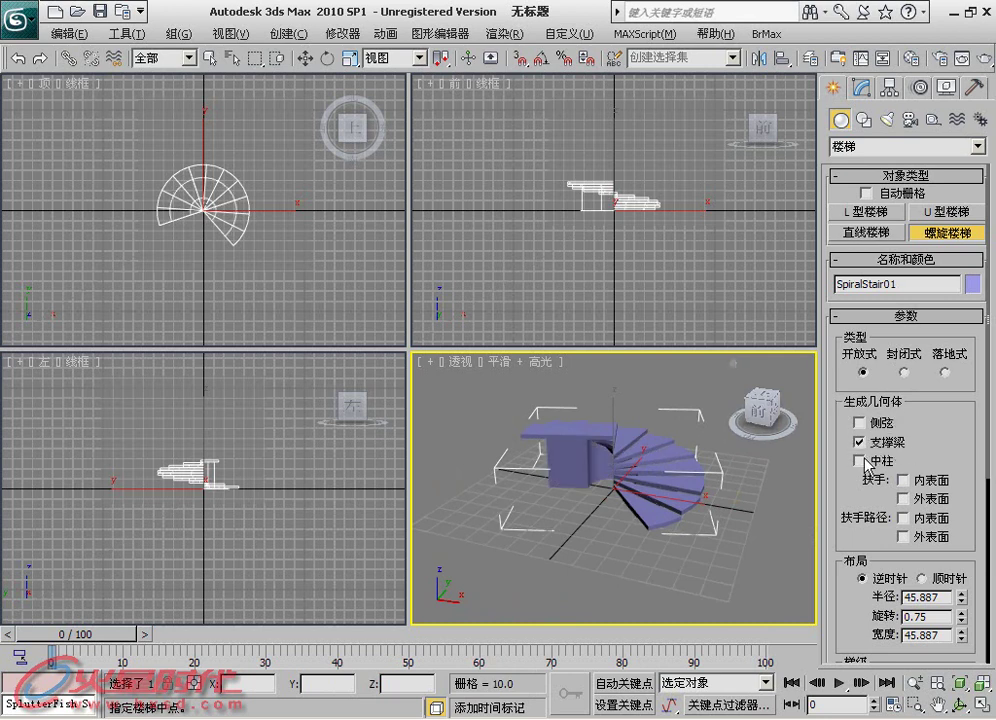
pyautogui.scroll(-1, 851, 500)
pyautogui.scroll(-5, 851, 495)
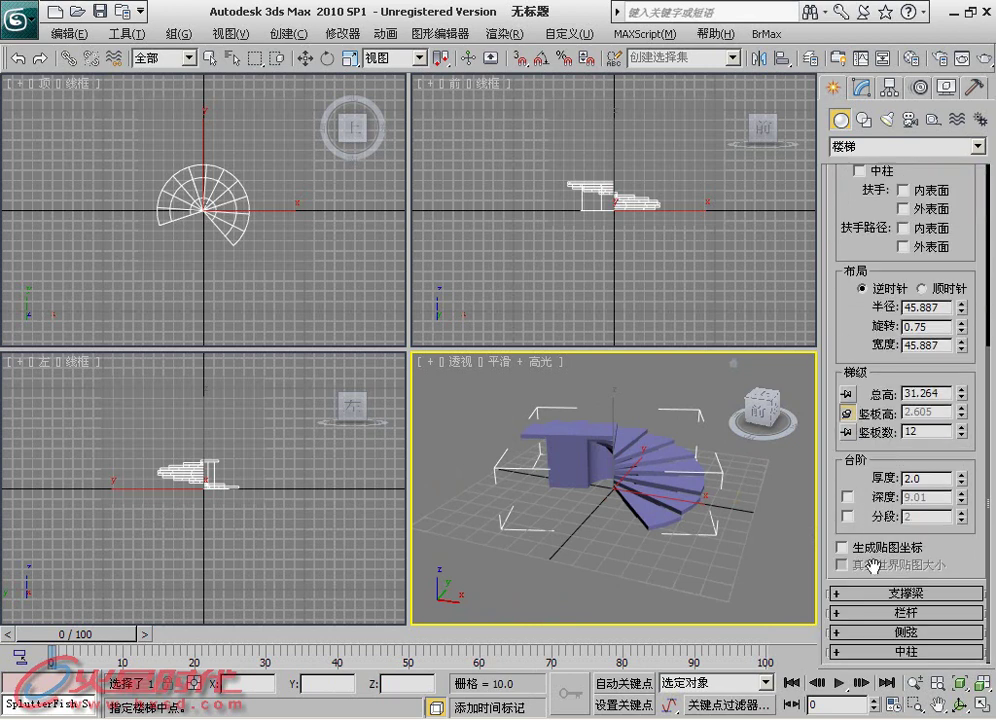
pyautogui.click(880, 592)
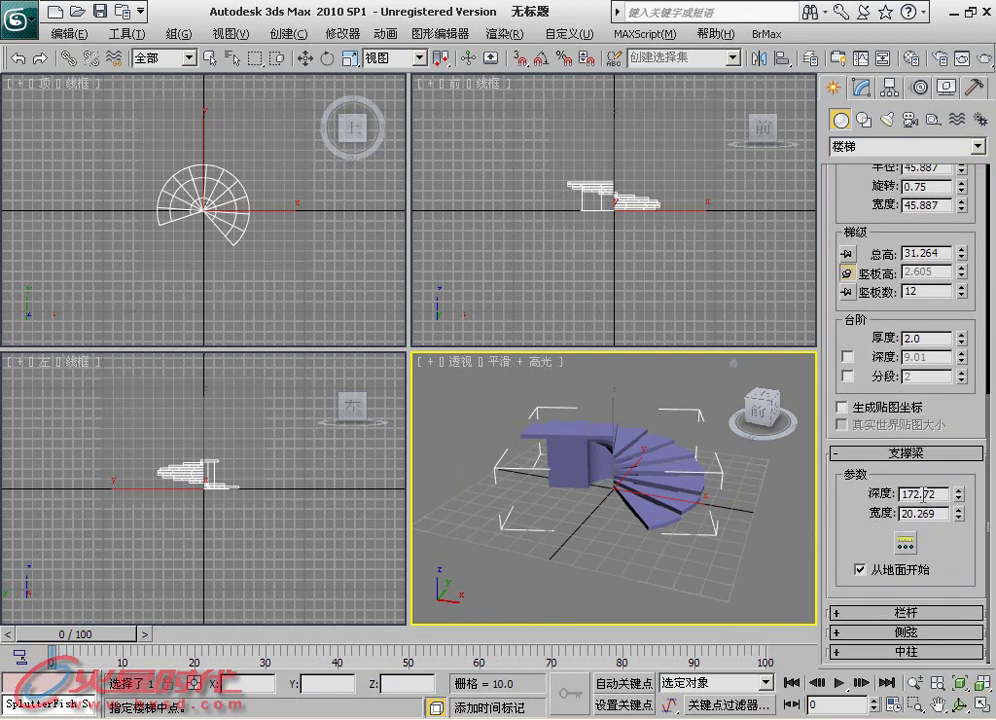
pyautogui.moveTo(937, 493); pyautogui.dragTo(877, 491)
pyautogui.moveTo(962, 522); pyautogui.dragTo(962, 540)
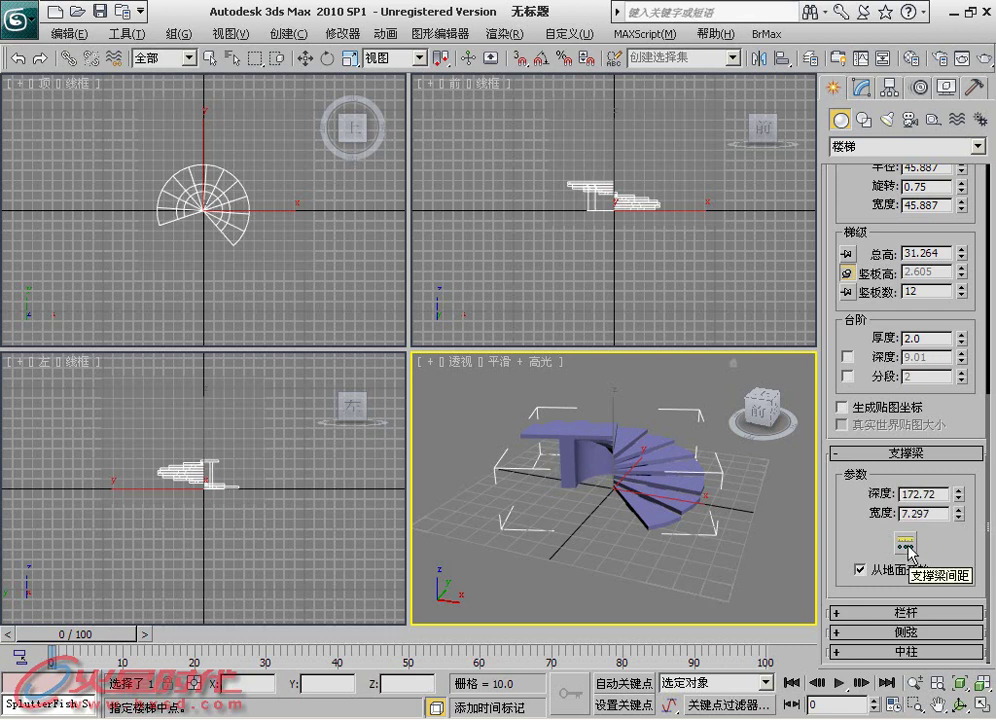
pyautogui.click(906, 543)
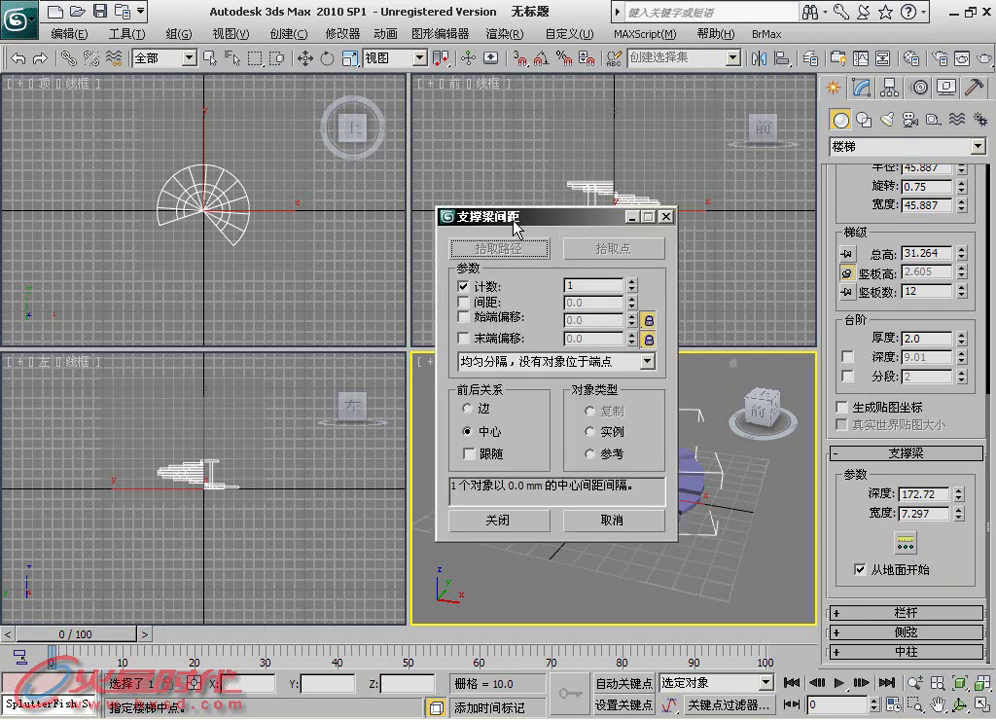
pyautogui.click(636, 358)
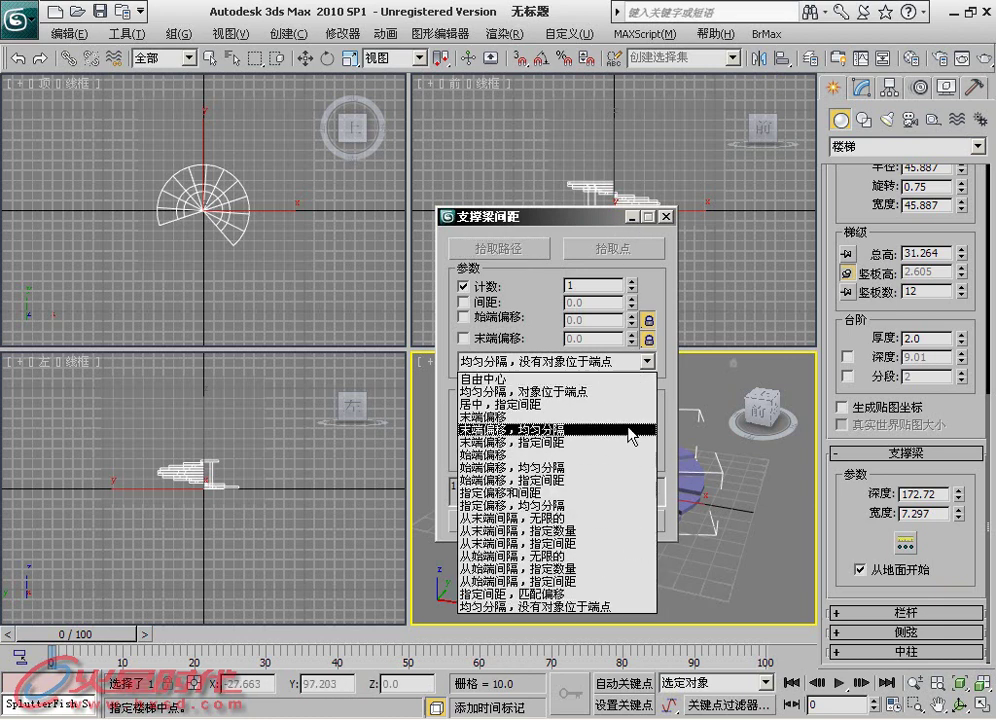
pyautogui.click(648, 361)
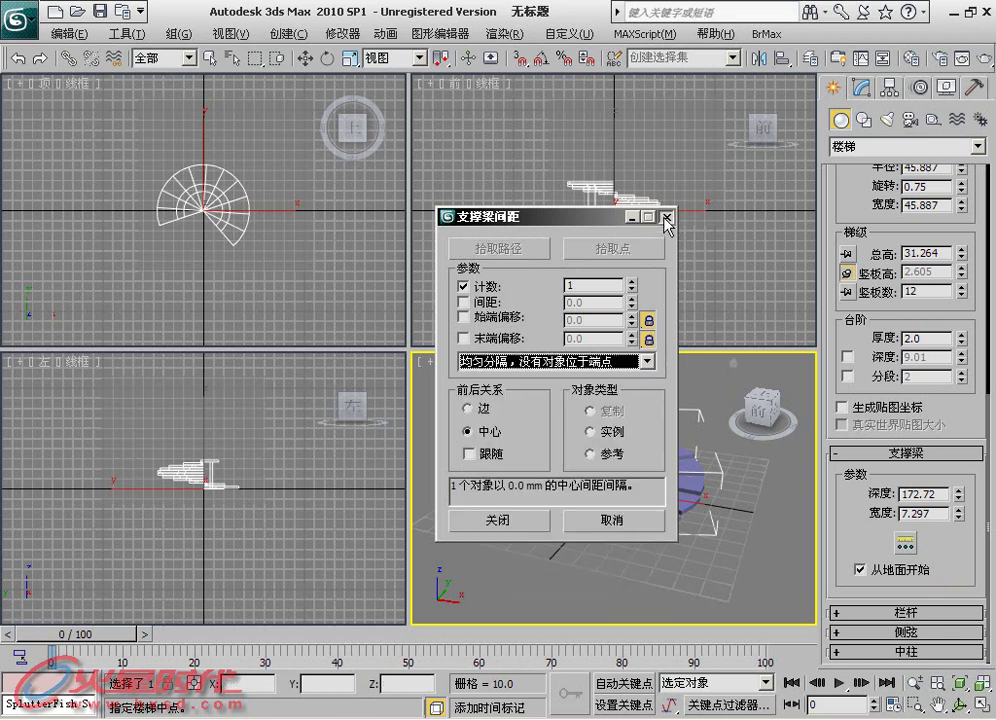
pyautogui.click(667, 217)
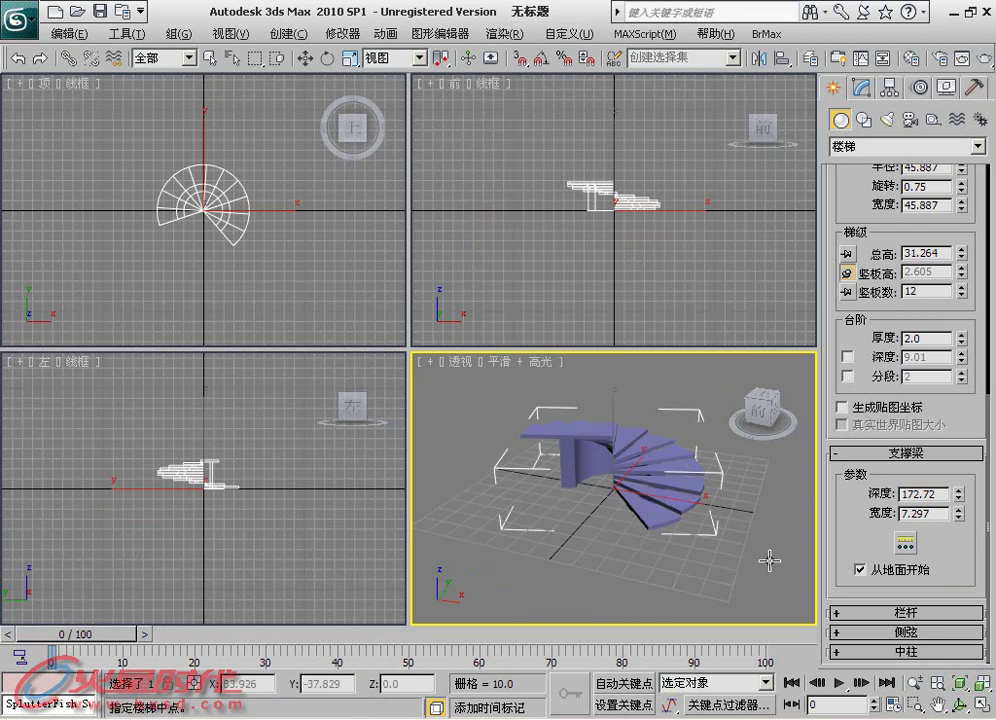
pyautogui.click(888, 574)
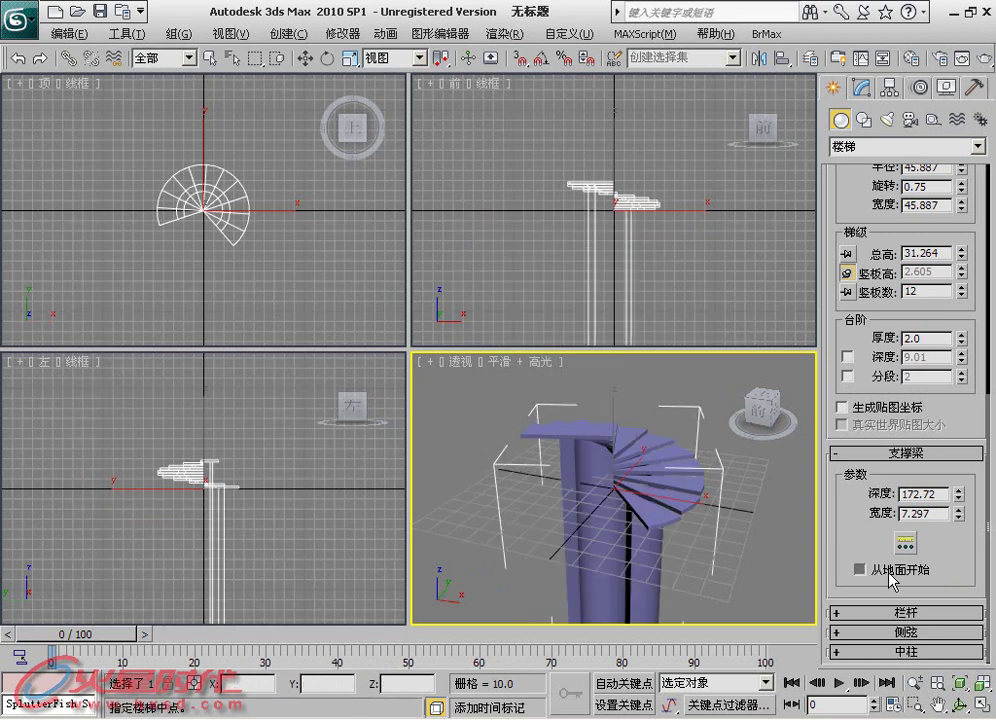
pyautogui.click(888, 574)
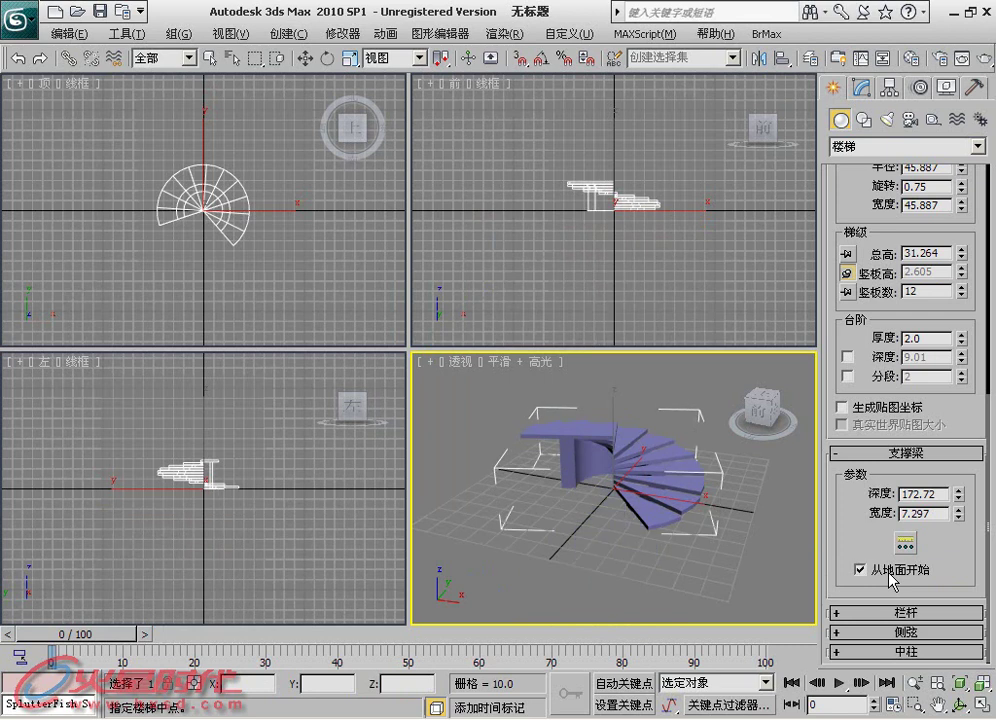
pyautogui.click(888, 576)
pyautogui.click(888, 576)
pyautogui.click(888, 575)
pyautogui.click(888, 575)
# - Swap the stair's carriage for stringers and expand the Stringers rollout
pyautogui.scroll(3, 866, 450)
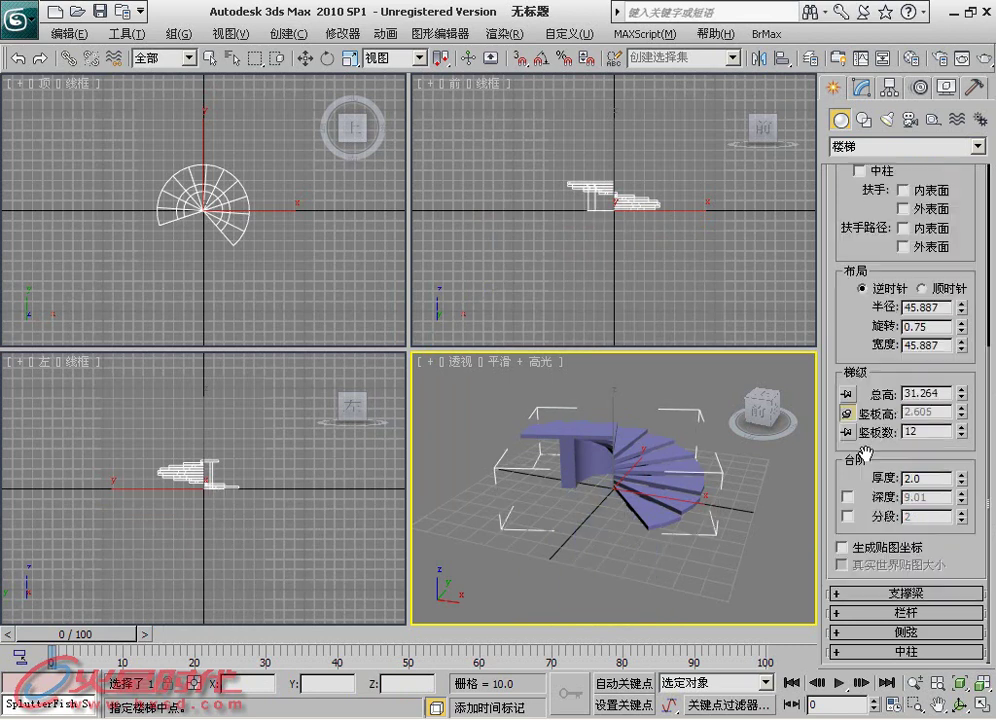
pyautogui.scroll(3, 860, 500)
pyautogui.scroll(1, 866, 550)
pyautogui.click(859, 344)
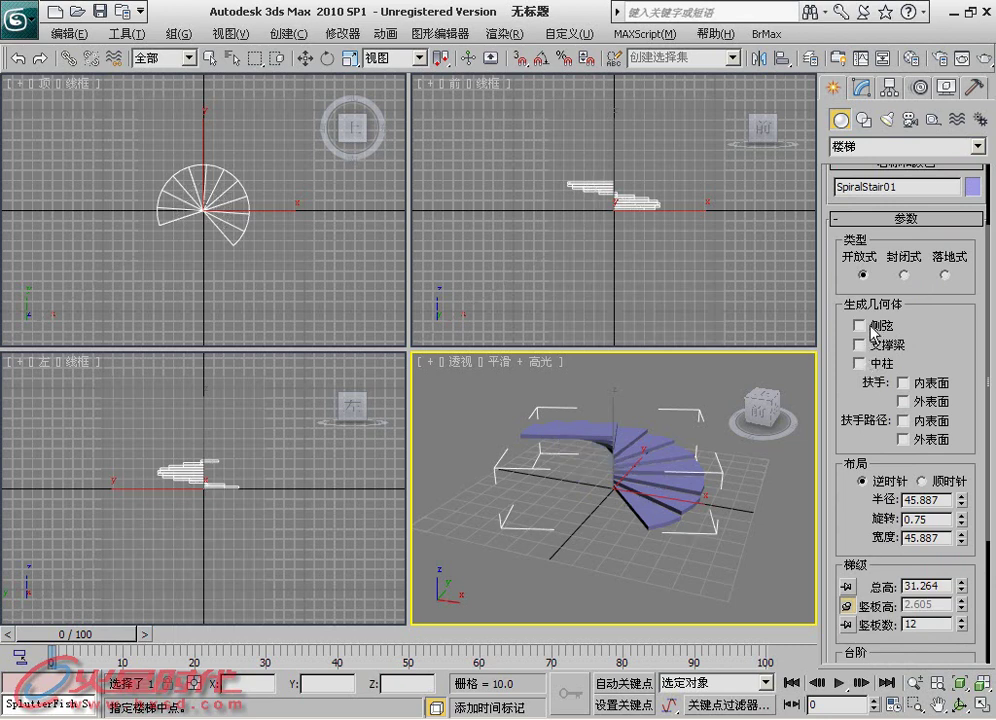
pyautogui.click(859, 325)
pyautogui.scroll(-5, 850, 370)
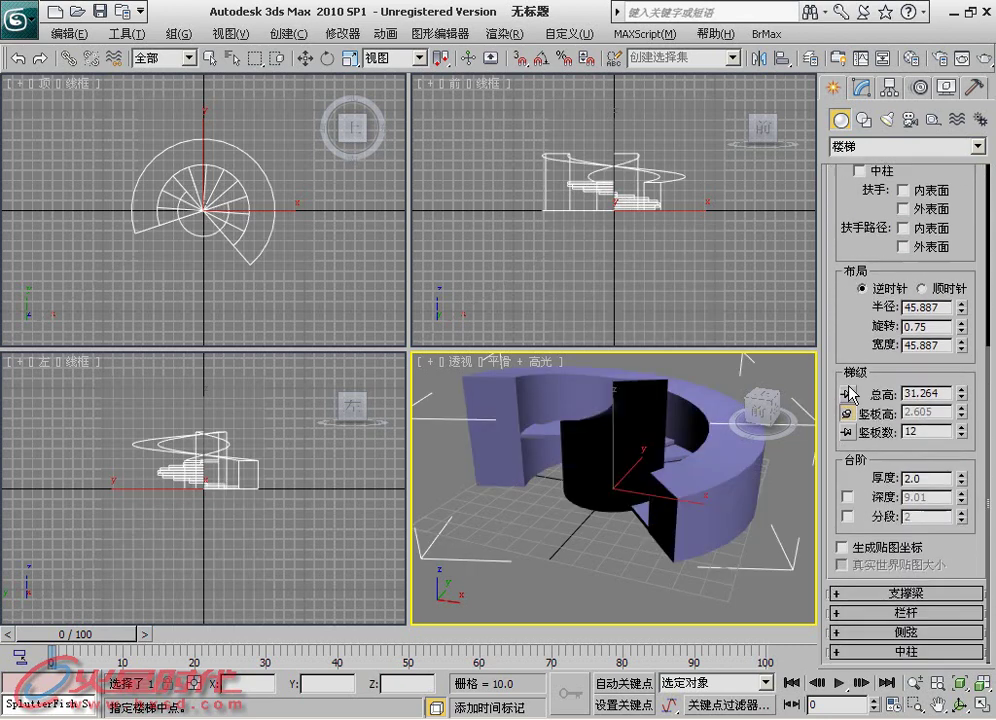
pyautogui.click(866, 633)
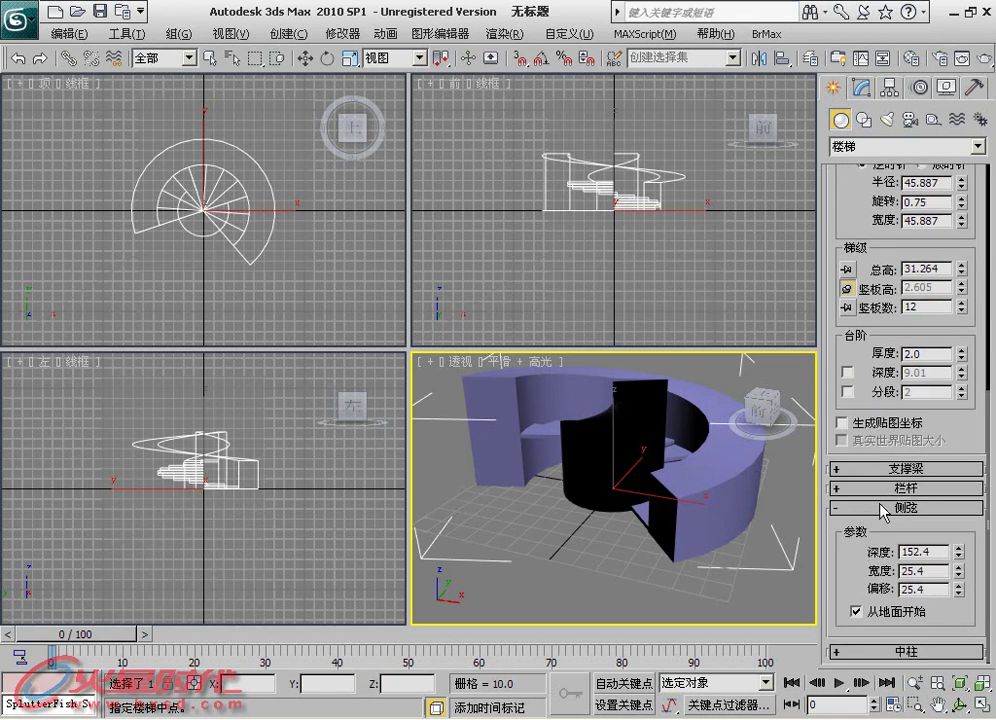
# - Give the stringers width 4.064 and offset 7.366, keeping Spring from Floor on
pyautogui.doubleClick(940, 551)
pyautogui.moveTo(958, 583)
pyautogui.mouseDown()
pyautogui.moveTo(958, 611)
pyautogui.moveTo(893, 625)
pyautogui.mouseUp()
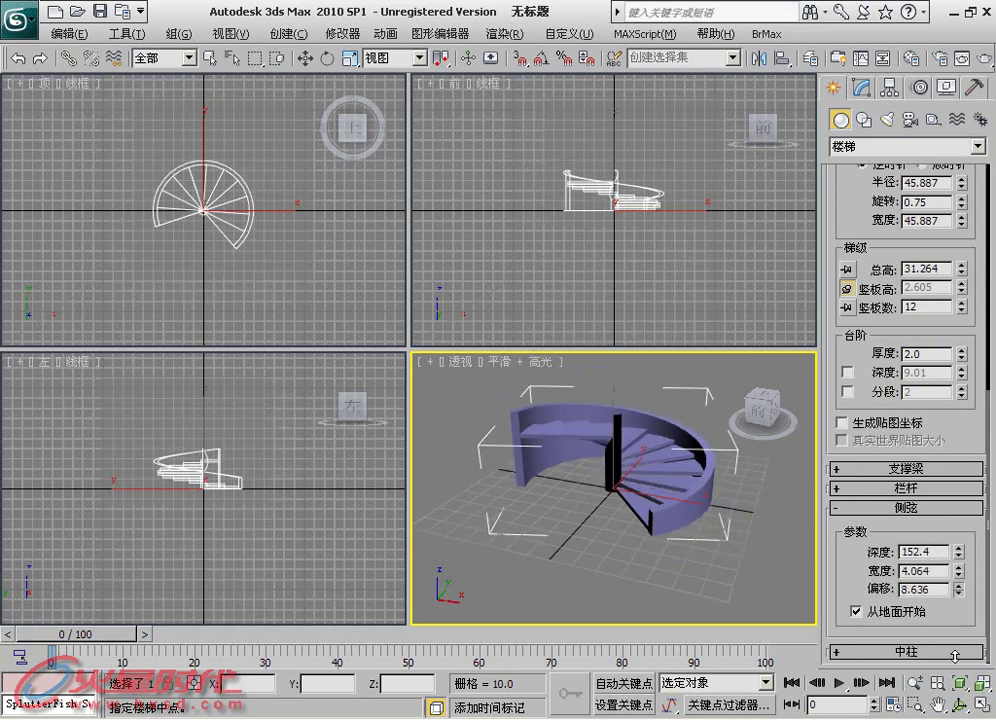
pyautogui.click(886, 618)
pyautogui.click(886, 618)
pyautogui.click(886, 618)
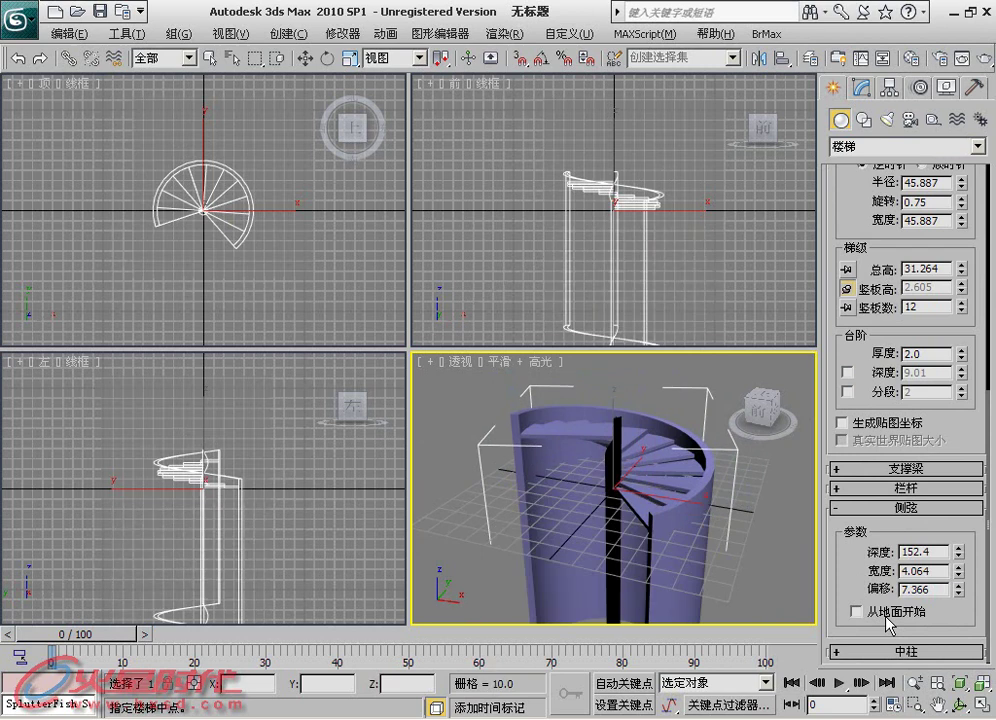
pyautogui.click(886, 618)
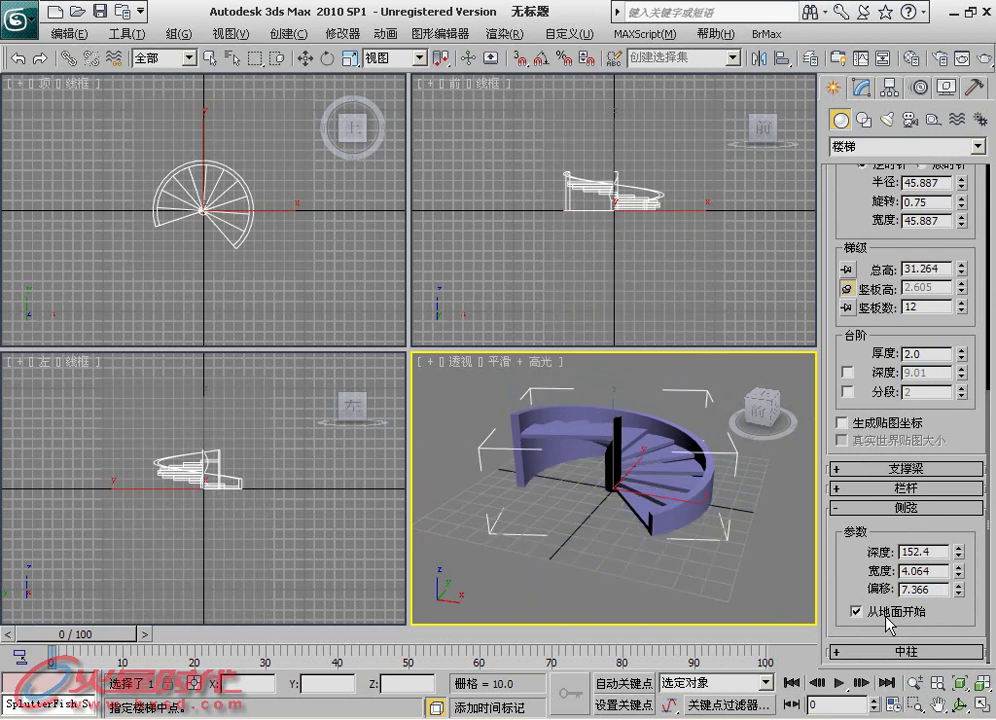
pyautogui.click(856, 507)
pyautogui.moveTo(856, 432); pyautogui.dragTo(856, 640)
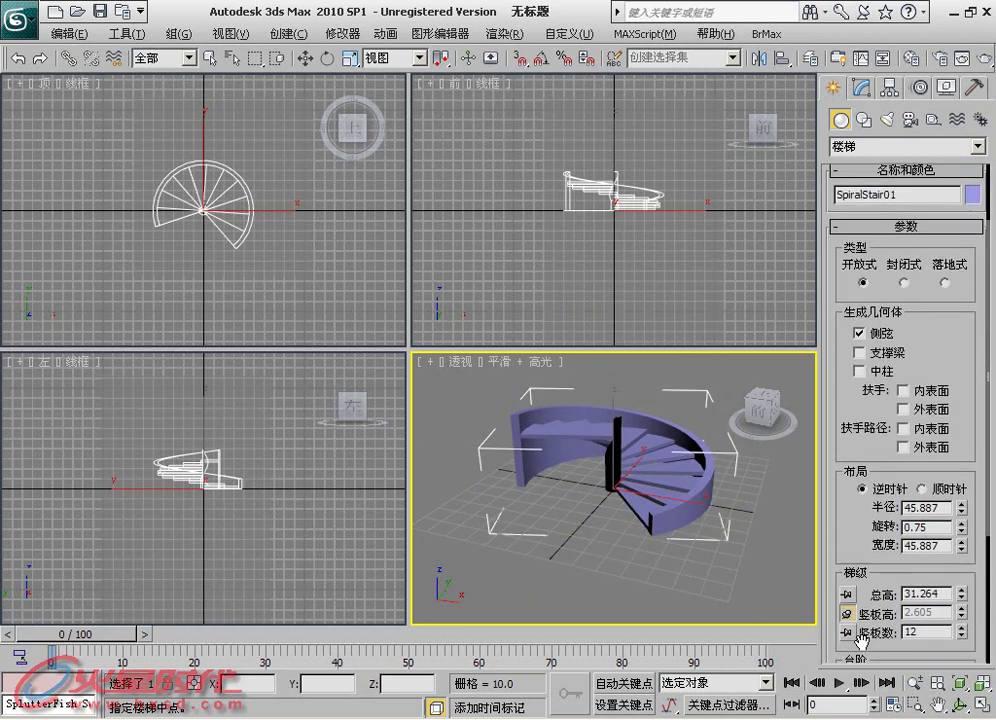
# - Replace the stringers with a centre pole of radius 7.62
pyautogui.click(858, 340)
pyautogui.click(859, 379)
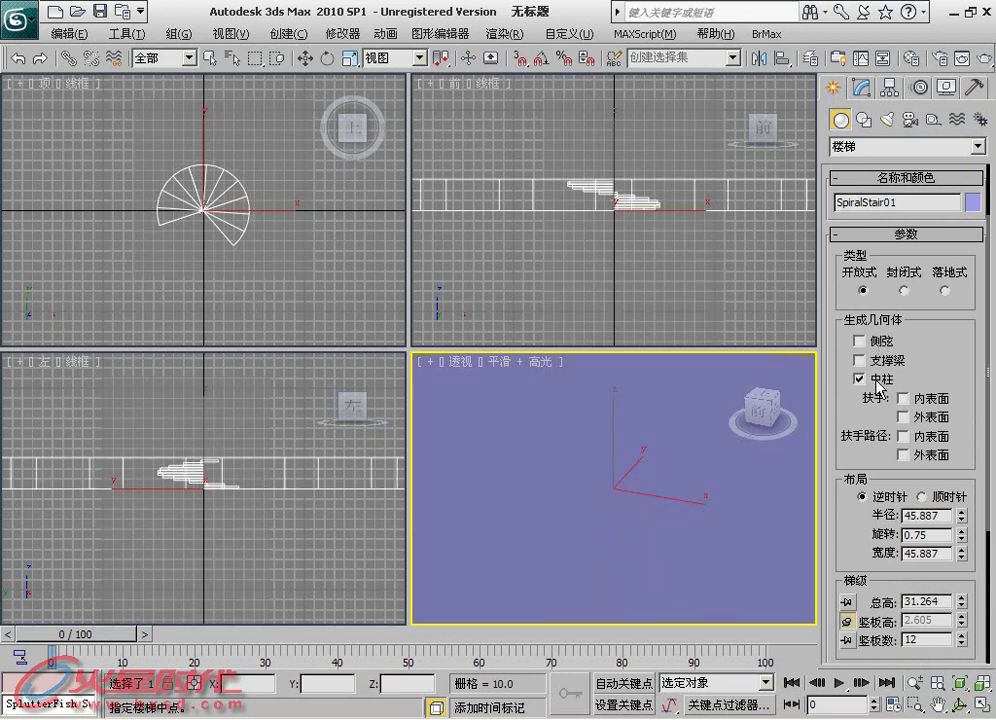
pyautogui.scroll(-2, 845, 397)
pyautogui.scroll(-3, 850, 410)
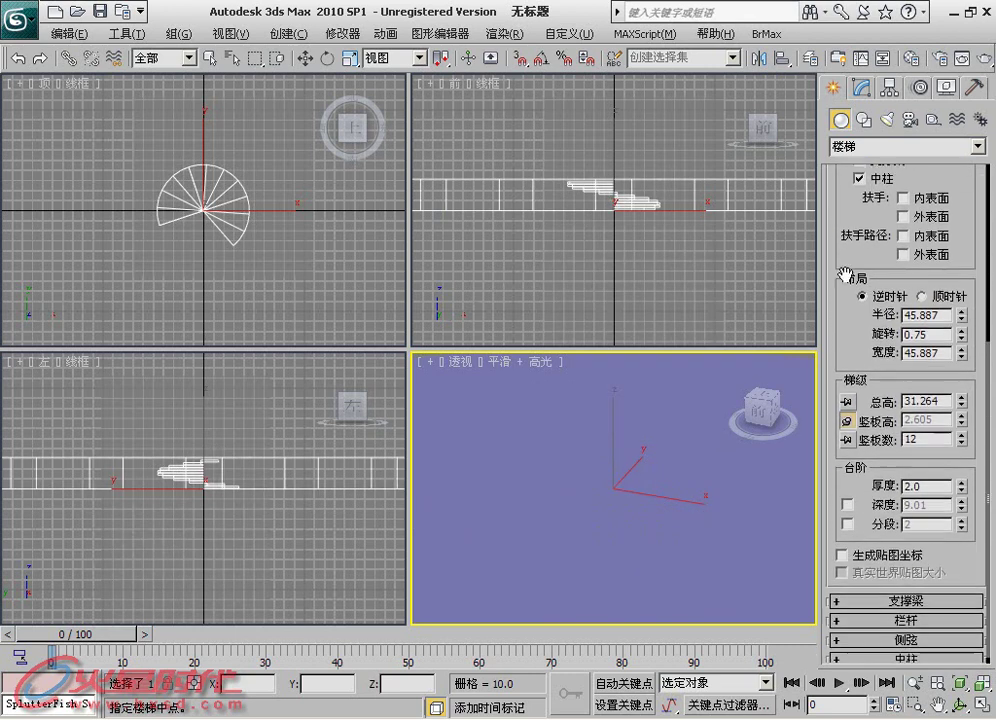
pyautogui.click(857, 651)
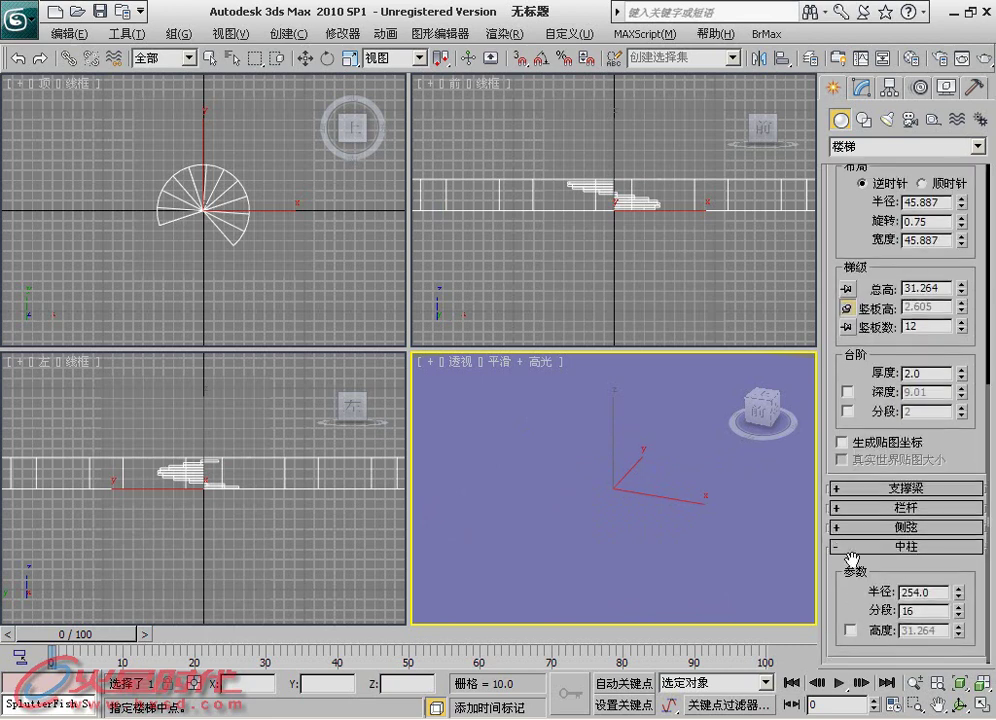
pyautogui.moveTo(963, 601); pyautogui.dragTo(946, 690)
pyautogui.moveTo(963, 592); pyautogui.dragTo(963, 575)
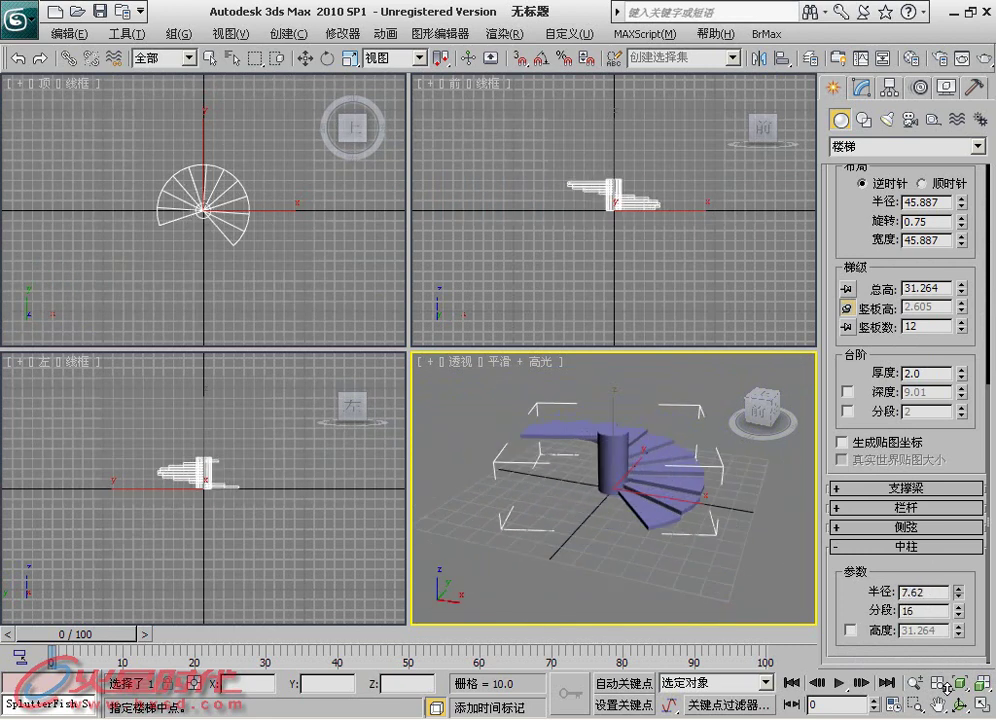
pyautogui.click(962, 614)
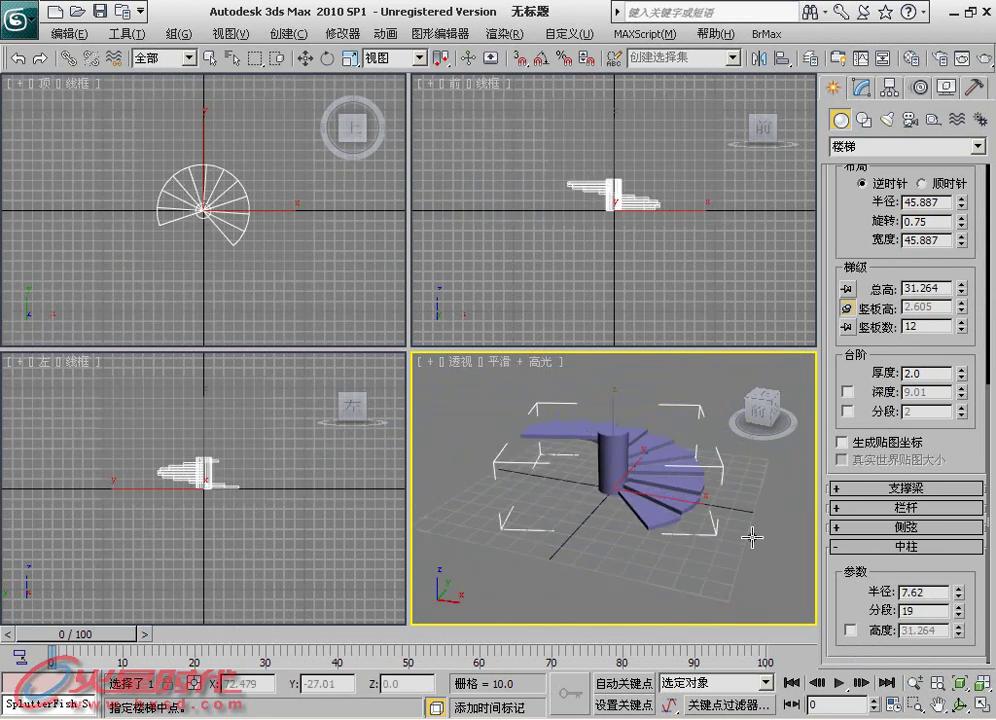
# - Show edged faces in Perspective and give the pole 8 segments and 42.518 height
pyautogui.click(512, 362)
pyautogui.click(535, 449)
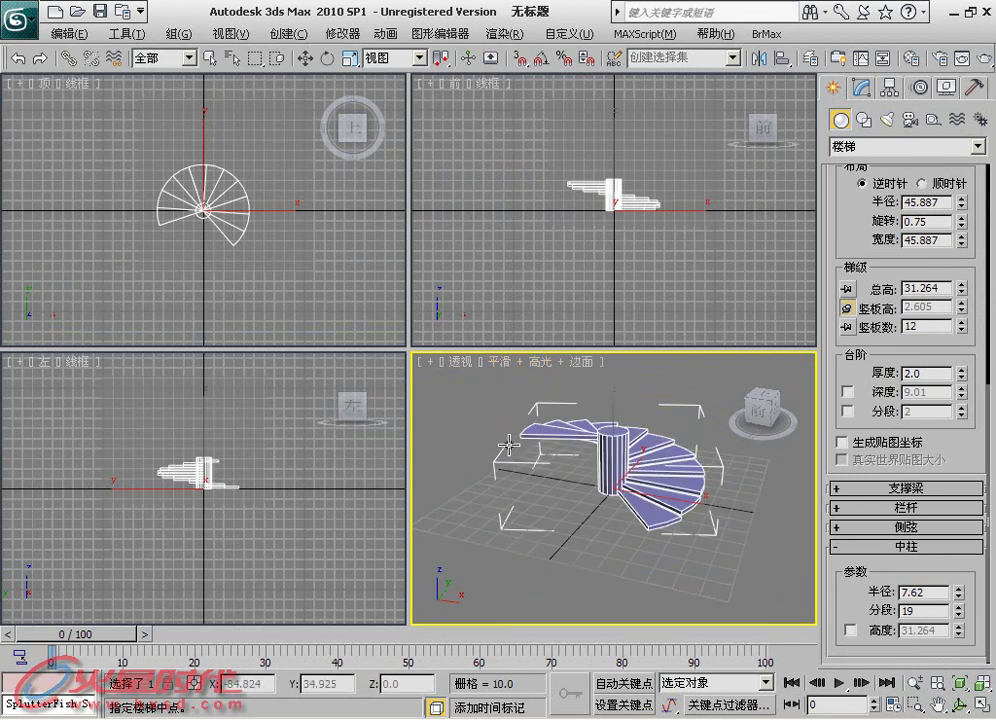
pyautogui.click(959, 607)
pyautogui.moveTo(958, 615); pyautogui.dragTo(958, 615)
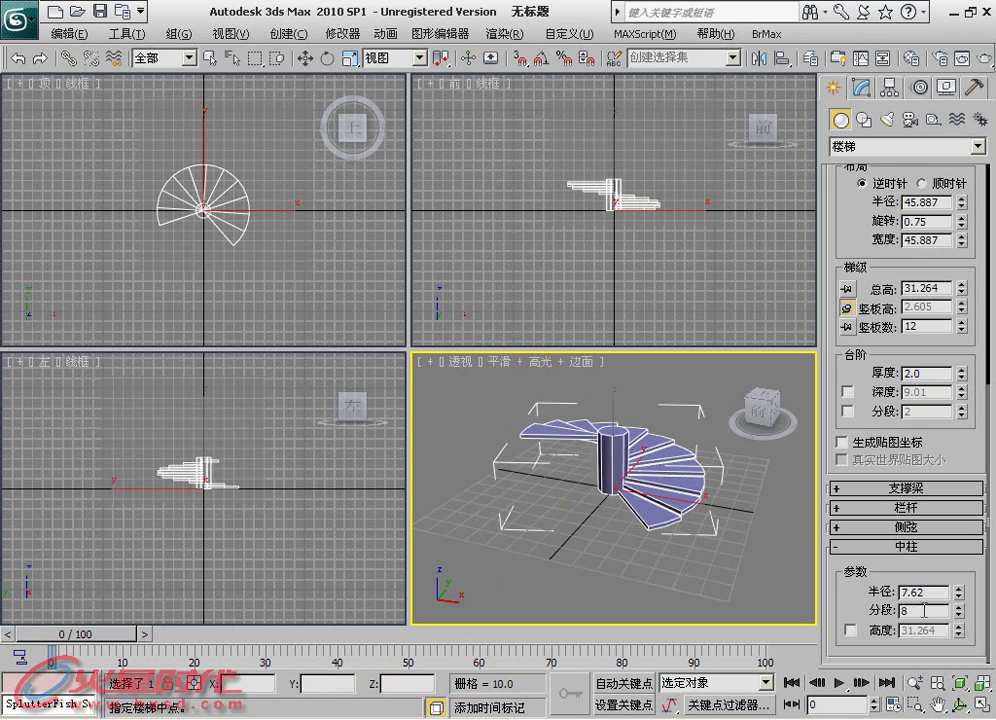
pyautogui.click(851, 630)
pyautogui.moveTo(962, 634); pyautogui.dragTo(942, 630)
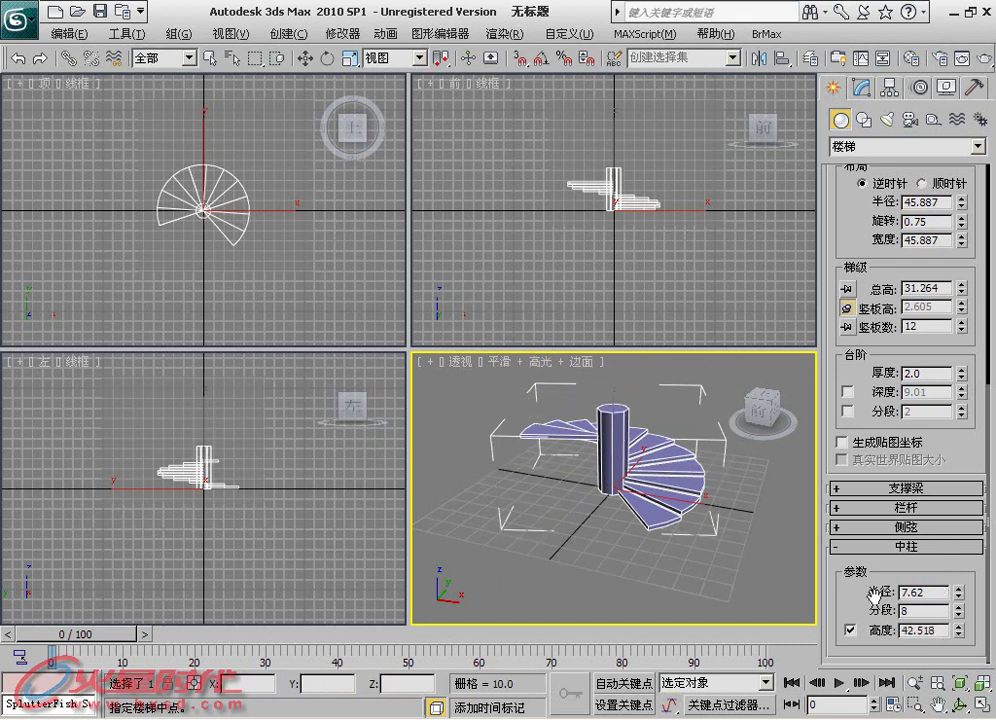
# - Turn on Handrail Inside and Handrail Outside under Generate Geometry
pyautogui.scroll(3, 872, 594)
pyautogui.scroll(3, 865, 600)
pyautogui.scroll(4, 858, 606)
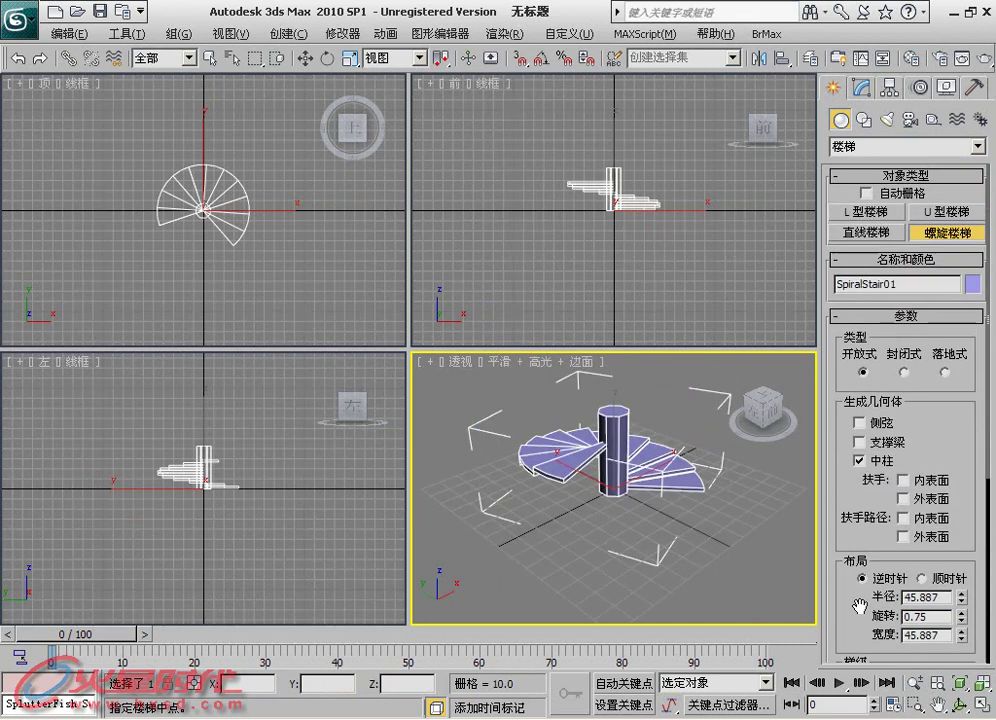
pyautogui.click(904, 482)
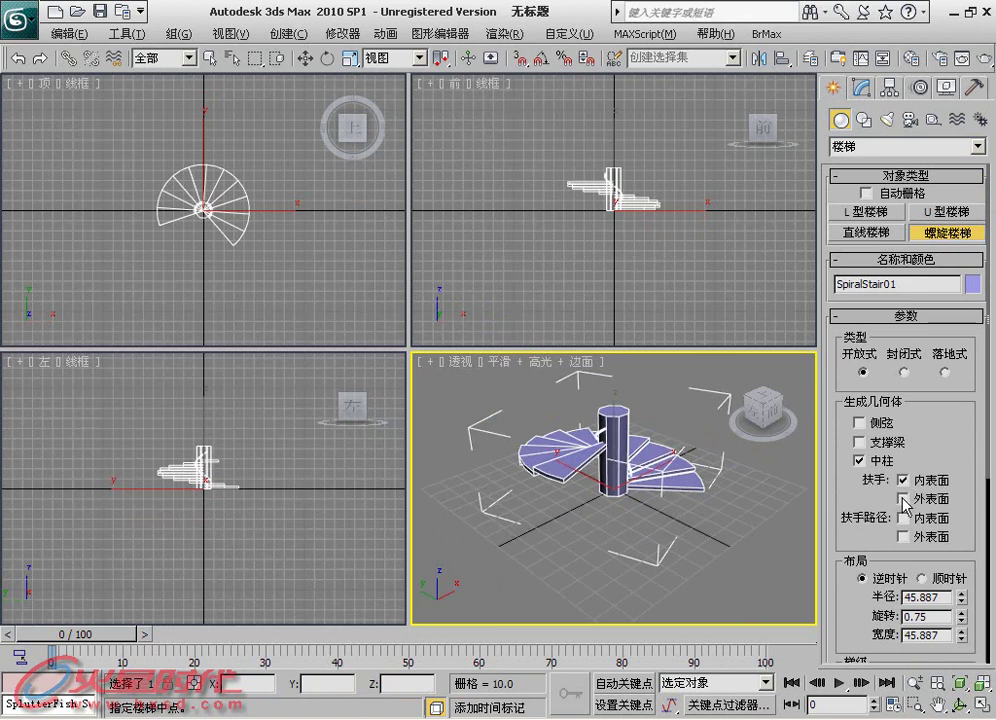
pyautogui.click(904, 500)
pyautogui.scroll(-5, 860, 520)
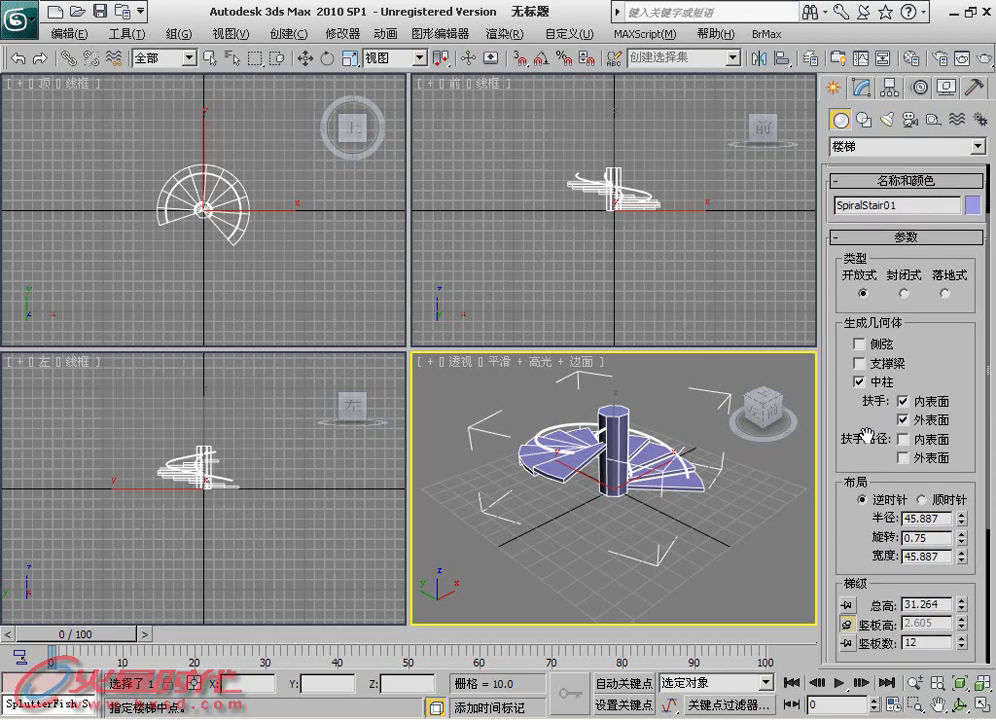
pyautogui.scroll(-3, 865, 537)
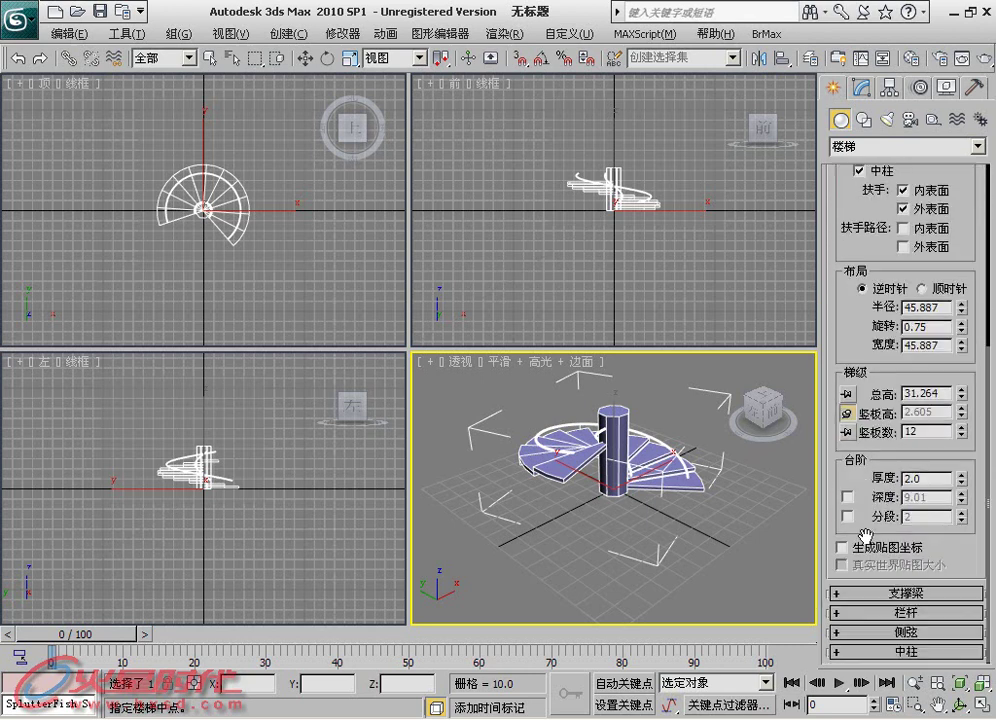
# - Set the railings to height 5.943, offset 9.503, 3 segments and radius 0.86
pyautogui.click(868, 620)
pyautogui.moveTo(862, 553); pyautogui.dragTo(862, 483)
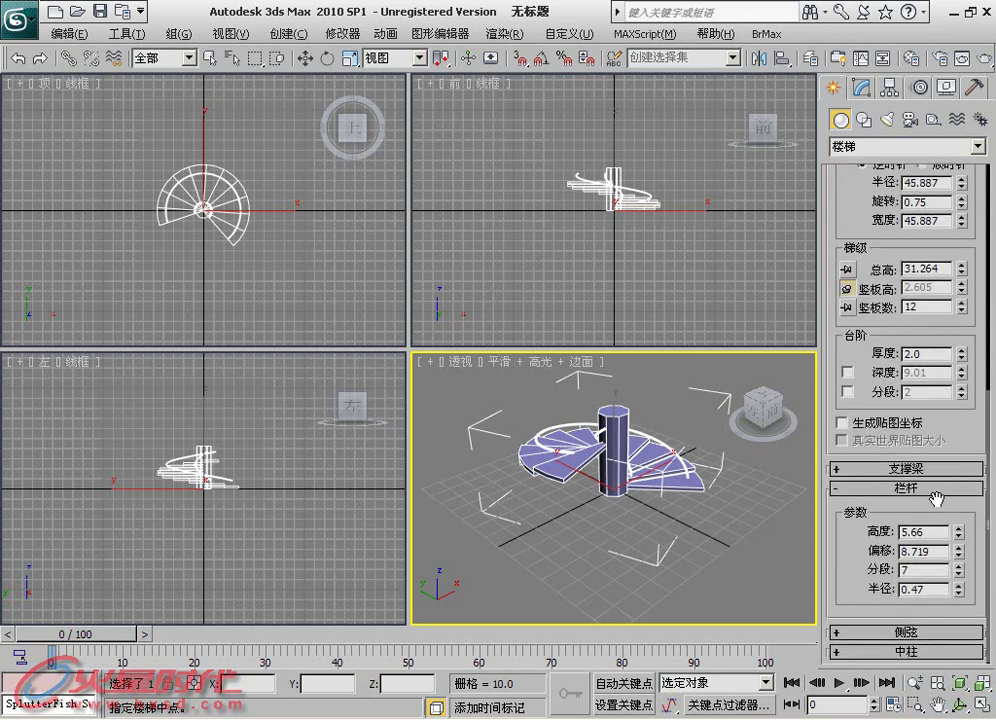
pyautogui.moveTo(958, 541); pyautogui.dragTo(958, 577)
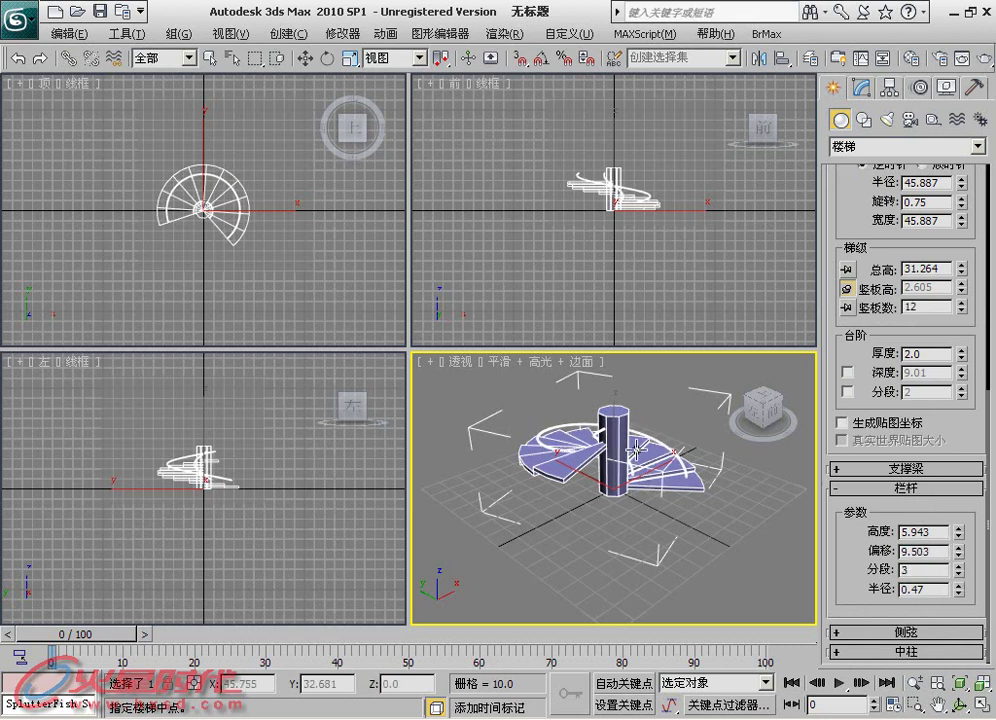
pyautogui.scroll(5, 509, 481)
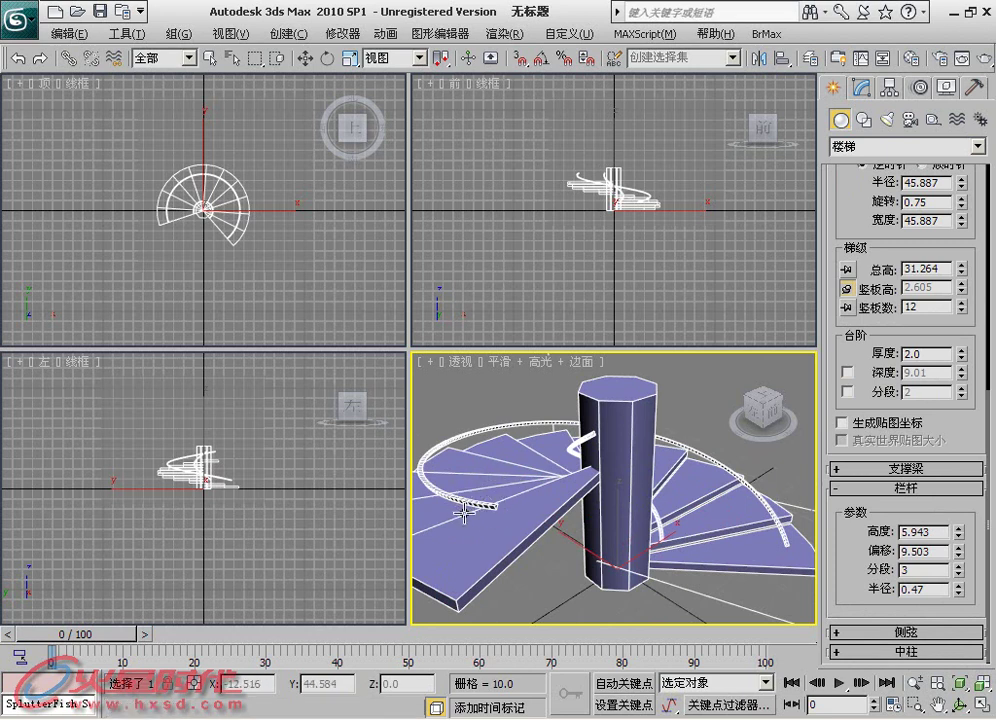
pyautogui.moveTo(958, 593); pyautogui.dragTo(806, 540)
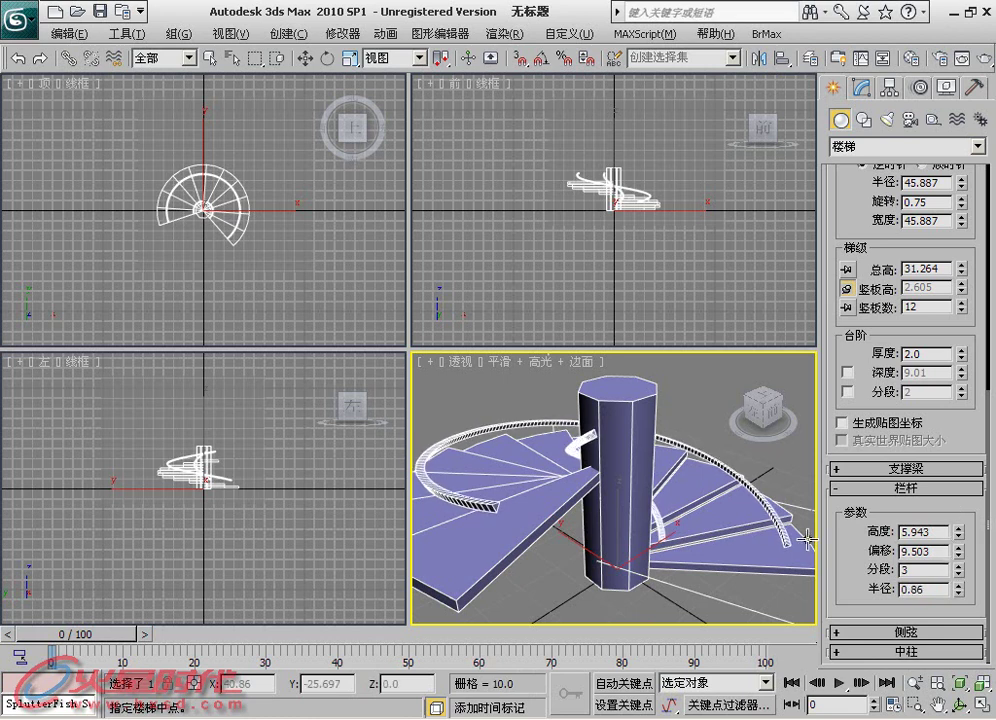
pyautogui.click(858, 488)
# - Turn off both solid handrails and turn on the inside and outside rail paths
pyautogui.moveTo(857, 437); pyautogui.dragTo(855, 635)
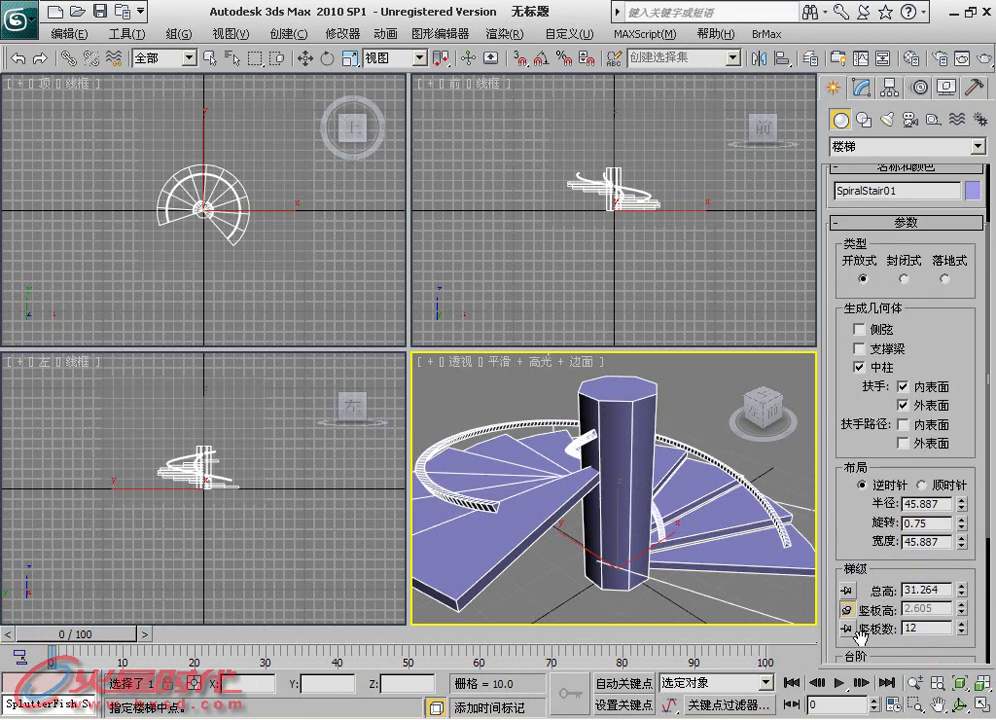
pyautogui.click(904, 387)
pyautogui.click(904, 425)
pyautogui.click(904, 444)
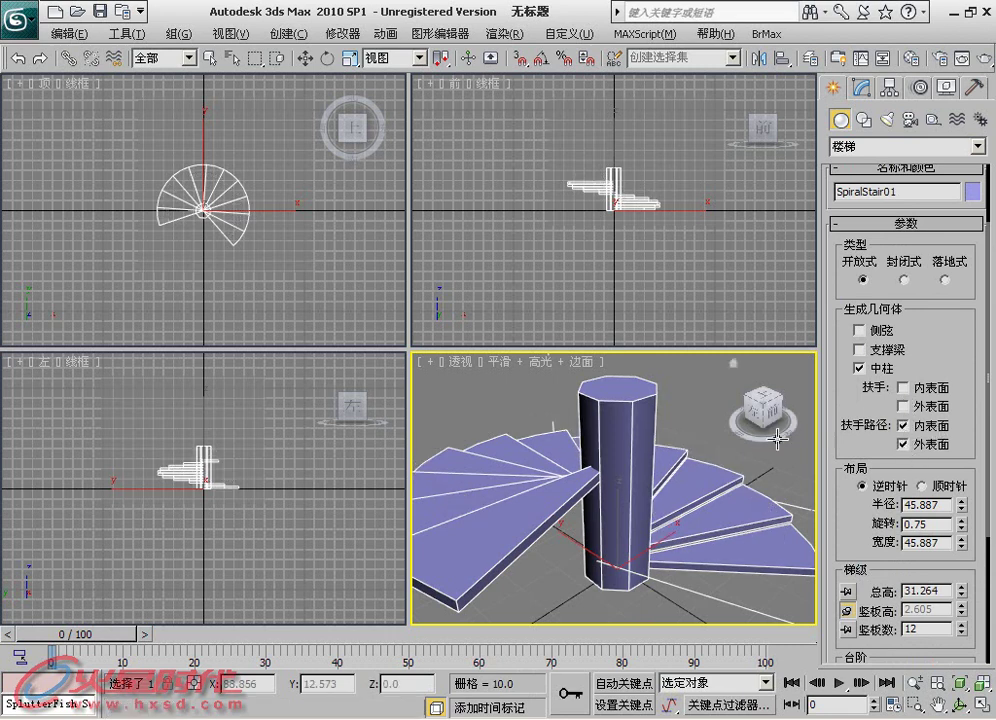
# - Switch the Perspective view to Wireframe, then back to Smooth + Highlights
pyautogui.click(545, 362)
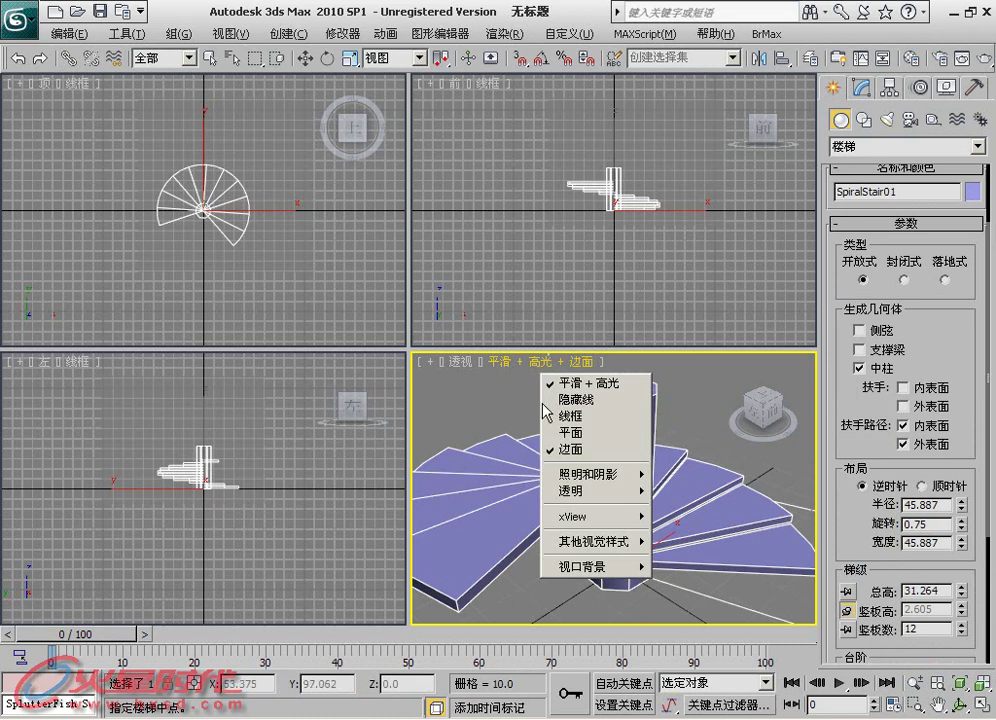
pyautogui.click(545, 416)
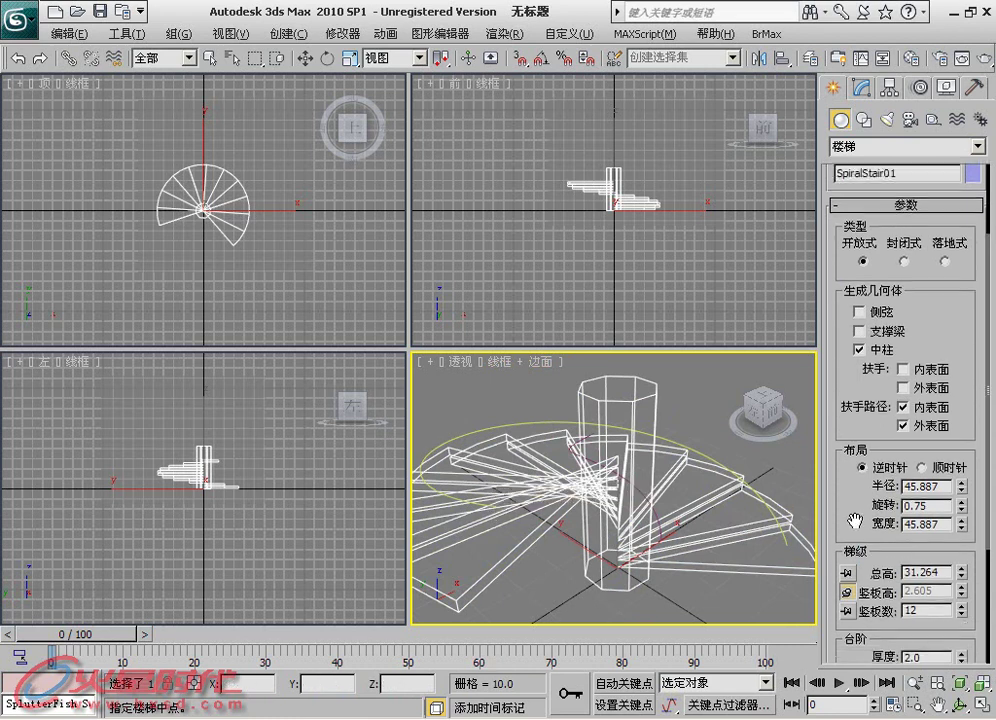
pyautogui.scroll(-3, 850, 513)
pyautogui.click(551, 362)
pyautogui.click(560, 383)
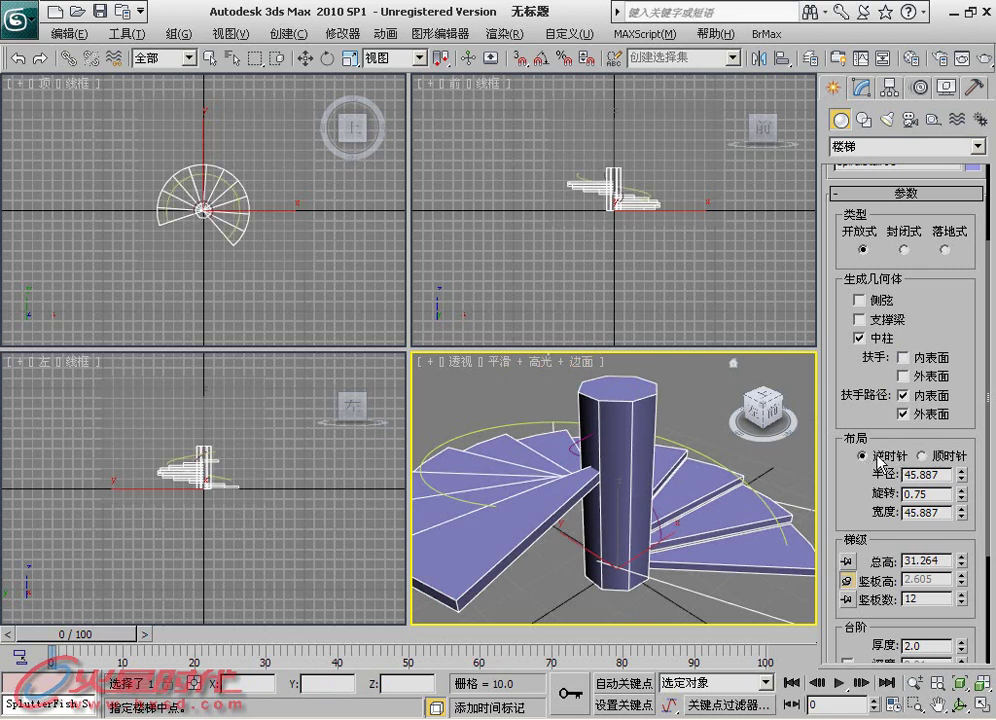
# - Make the stair turn clockwise with radius 52.311, 0.72 revolutions and width 36.251
pyautogui.click(933, 456)
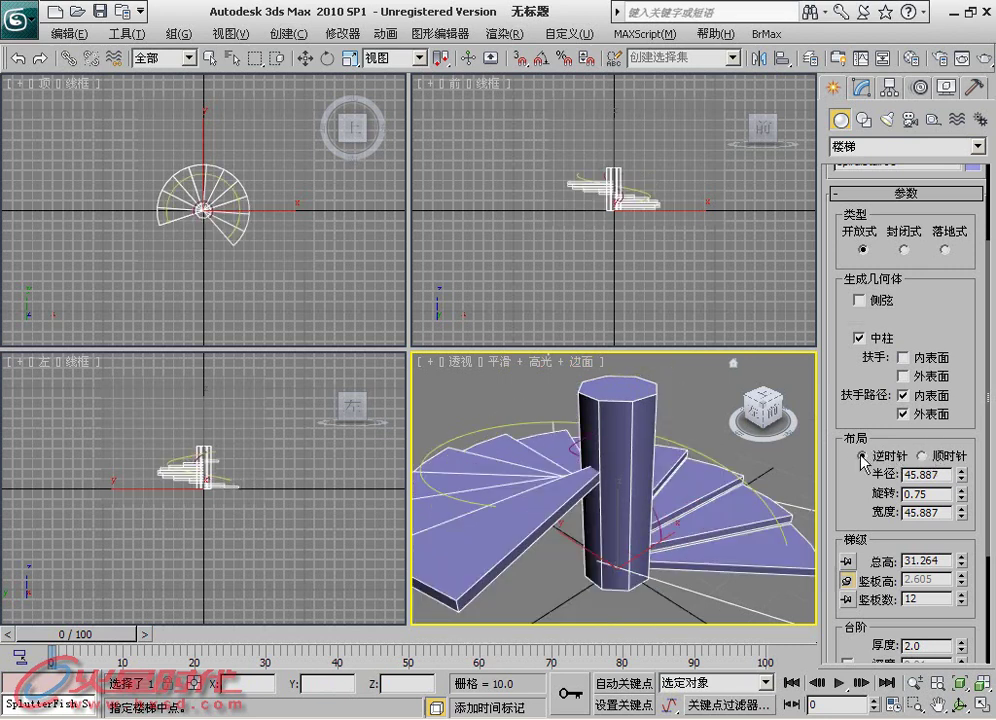
pyautogui.click(882, 458)
pyautogui.click(922, 457)
pyautogui.click(862, 456)
pyautogui.click(922, 456)
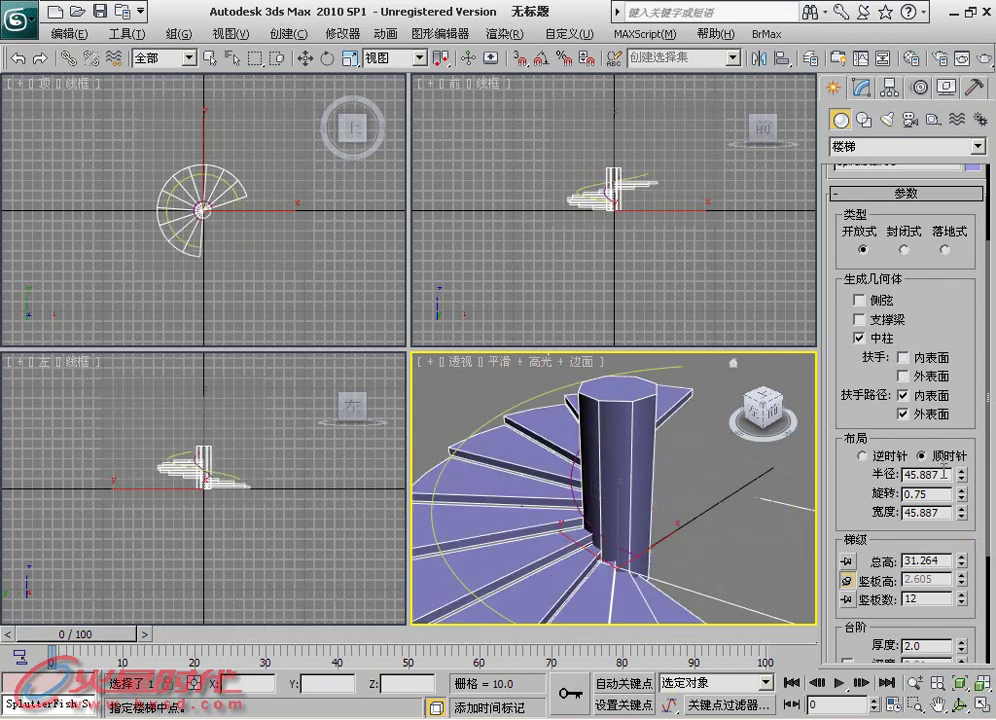
pyautogui.moveTo(965, 483)
pyautogui.mouseDown()
pyautogui.moveTo(958, 428)
pyautogui.moveTo(757, 504)
pyautogui.mouseUp()
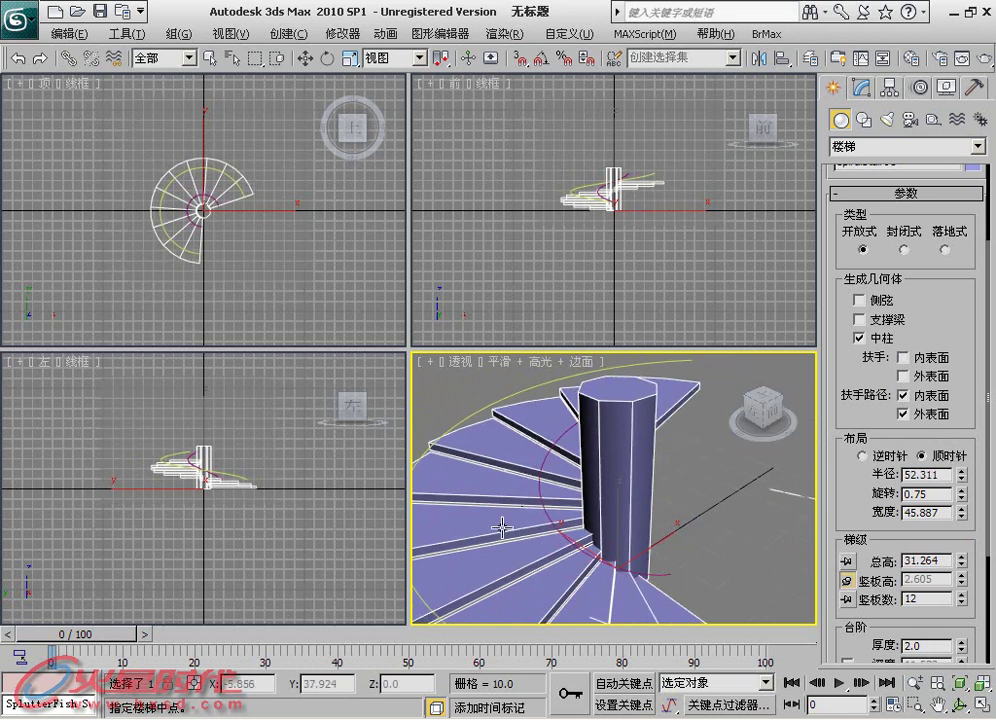
pyautogui.click(928, 493)
pyautogui.moveTo(962, 500)
pyautogui.mouseDown()
pyautogui.moveTo(958, 462)
pyautogui.moveTo(958, 551)
pyautogui.moveTo(952, 528)
pyautogui.mouseUp()
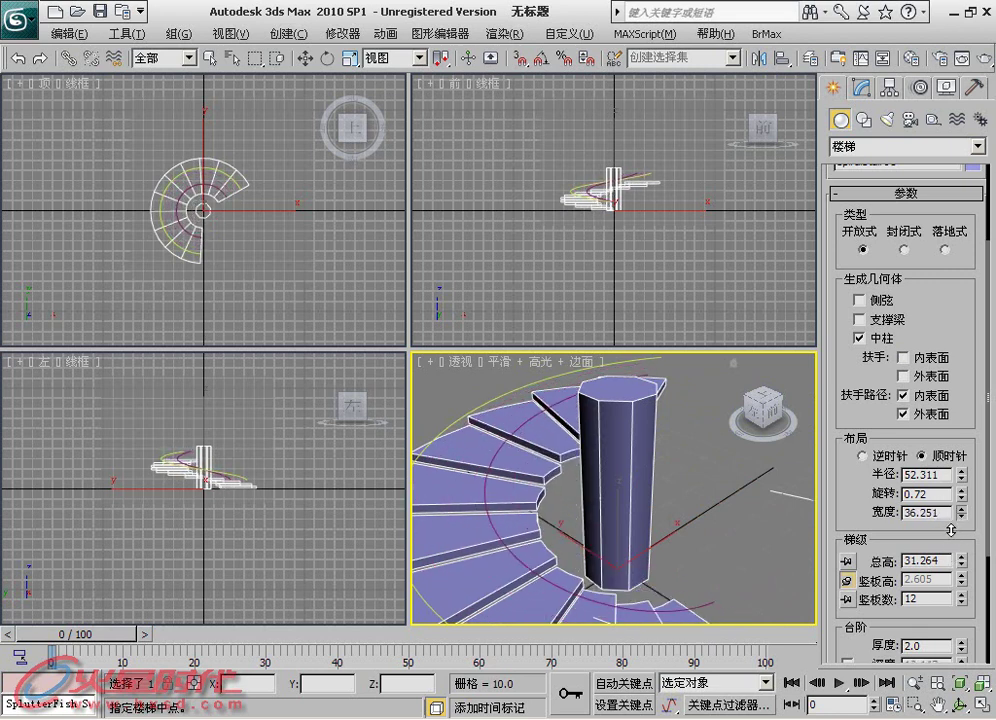
# - Widen the stair to 39.922 and raise the riser count to 15 at 31.264 overall height
pyautogui.moveTo(952, 528); pyautogui.dragTo(951, 518)
pyautogui.scroll(-3, 875, 535)
pyautogui.scroll(-1, 875, 535)
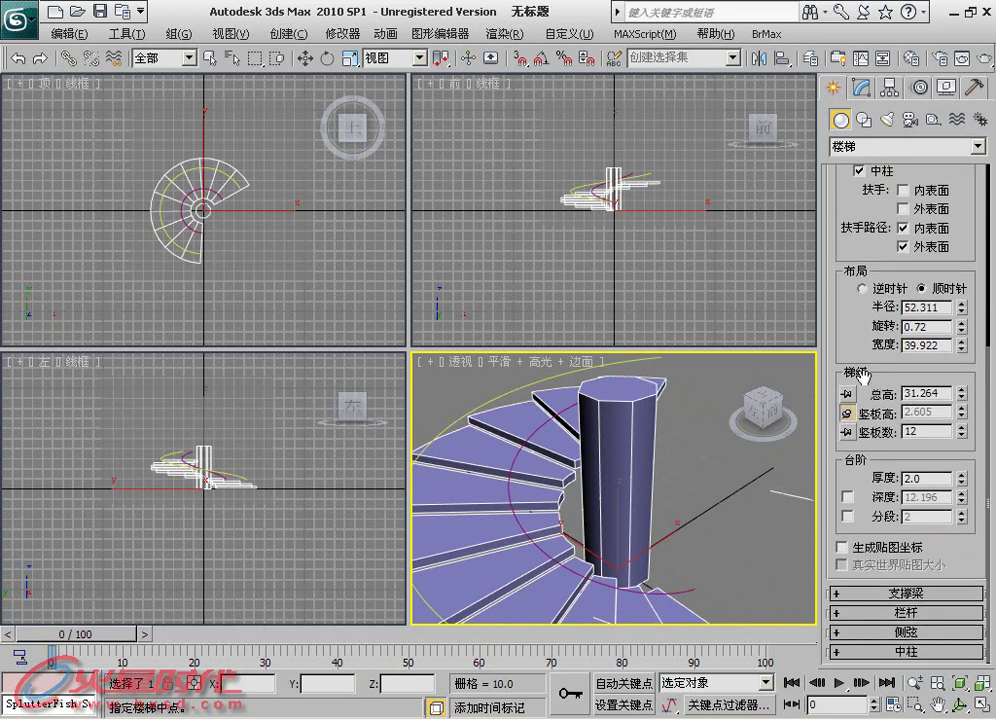
pyautogui.click(850, 431)
pyautogui.click(847, 395)
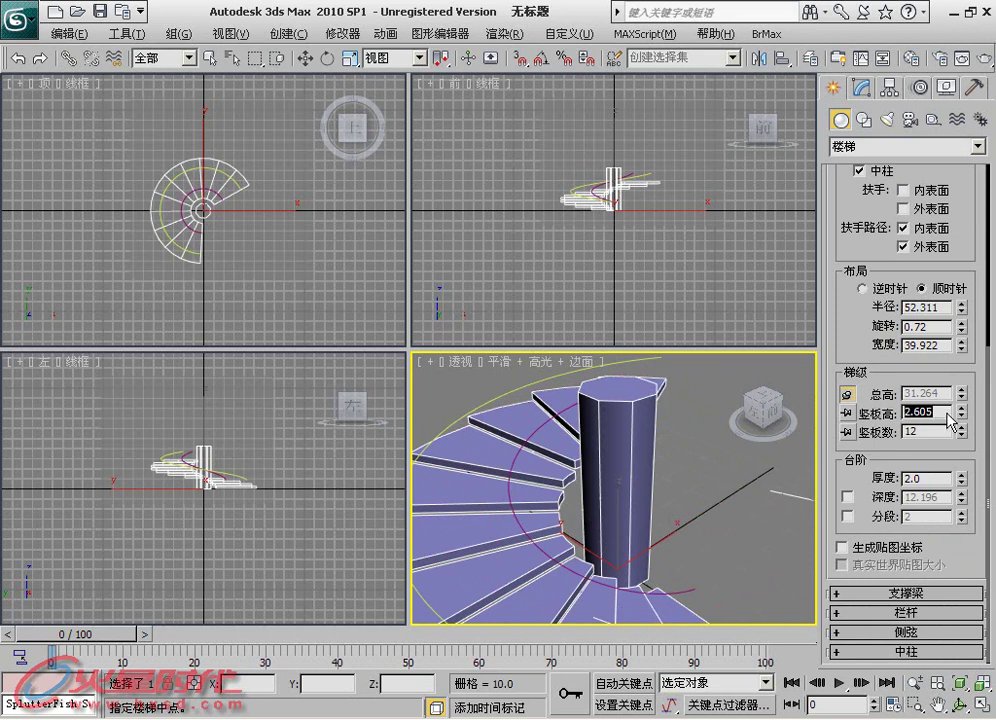
pyautogui.moveTo(948, 414); pyautogui.dragTo(941, 403)
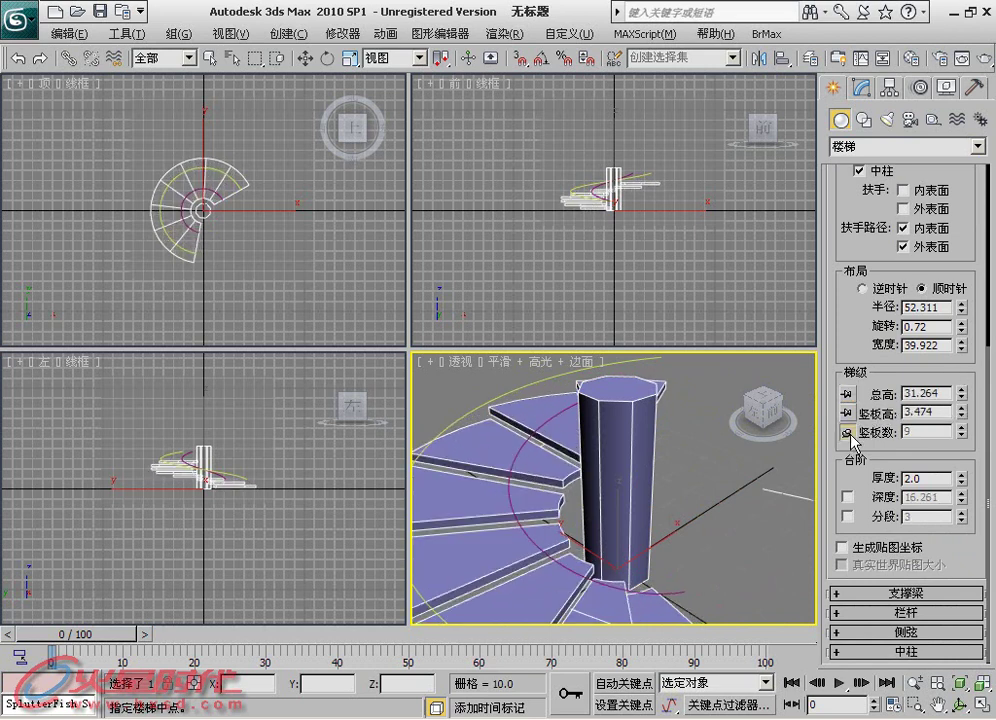
pyautogui.click(847, 395)
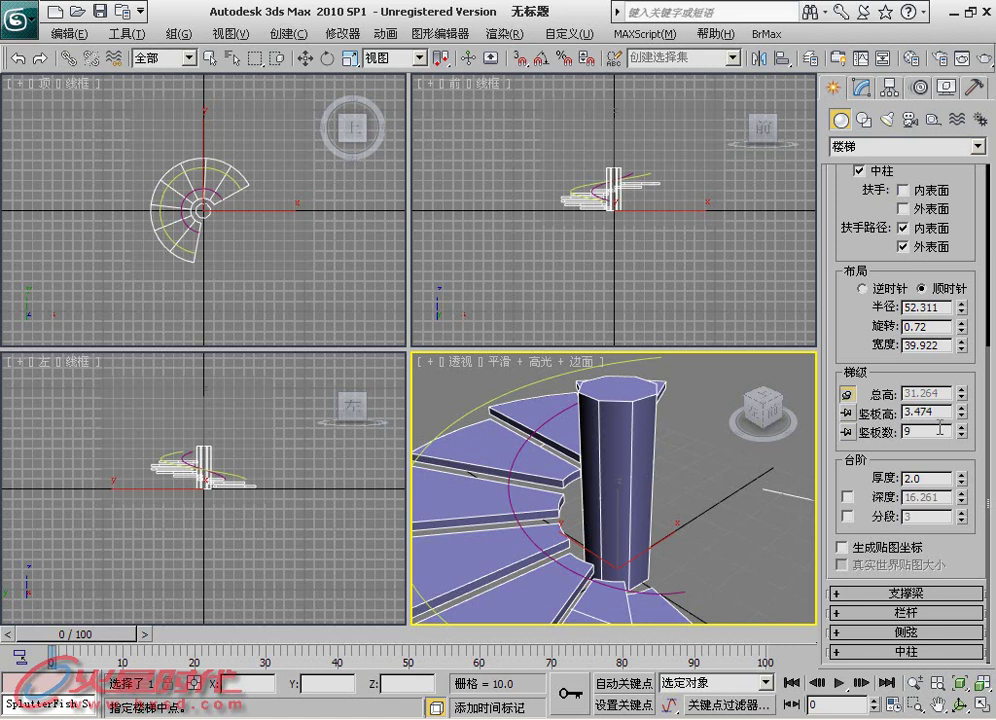
pyautogui.moveTo(961, 428); pyautogui.dragTo(961, 395)
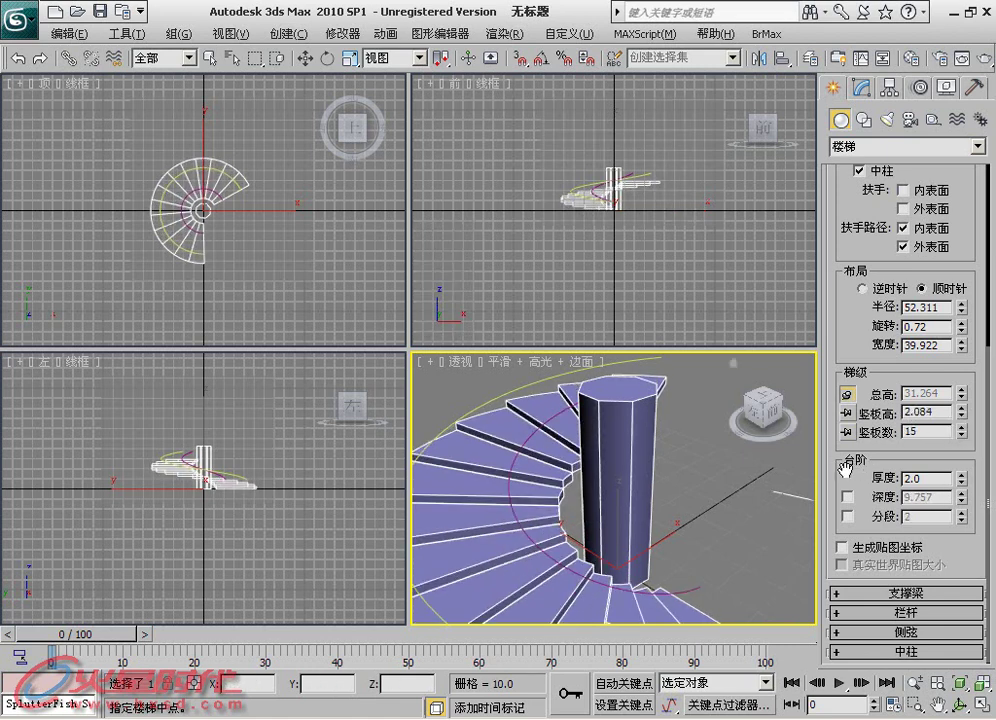
# - Thin the steps to 0.86 with depth 9.854 and 11 tread segments
pyautogui.moveTo(962, 480)
pyautogui.mouseDown()
pyautogui.moveTo(960, 530)
pyautogui.moveTo(963, 481)
pyautogui.moveTo(957, 500)
pyautogui.mouseUp()
pyautogui.click(848, 496)
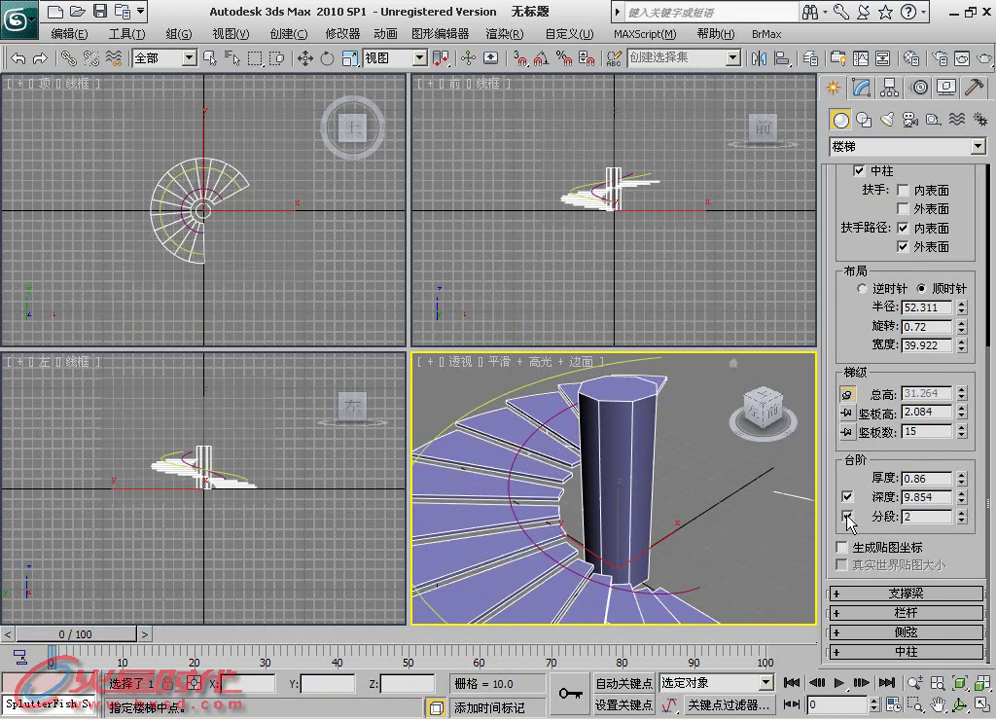
pyautogui.keyDown('alt'); pyautogui.moveTo(589, 544); pyautogui.dragTo(701, 489, button='middle'); pyautogui.keyUp('alt')
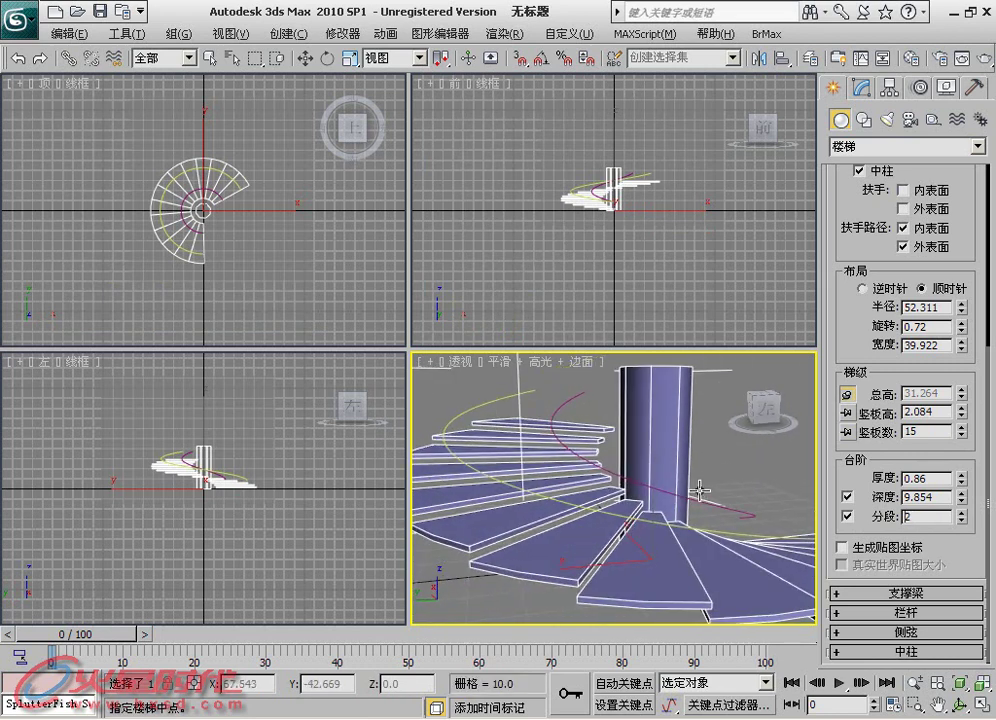
pyautogui.click(962, 520)
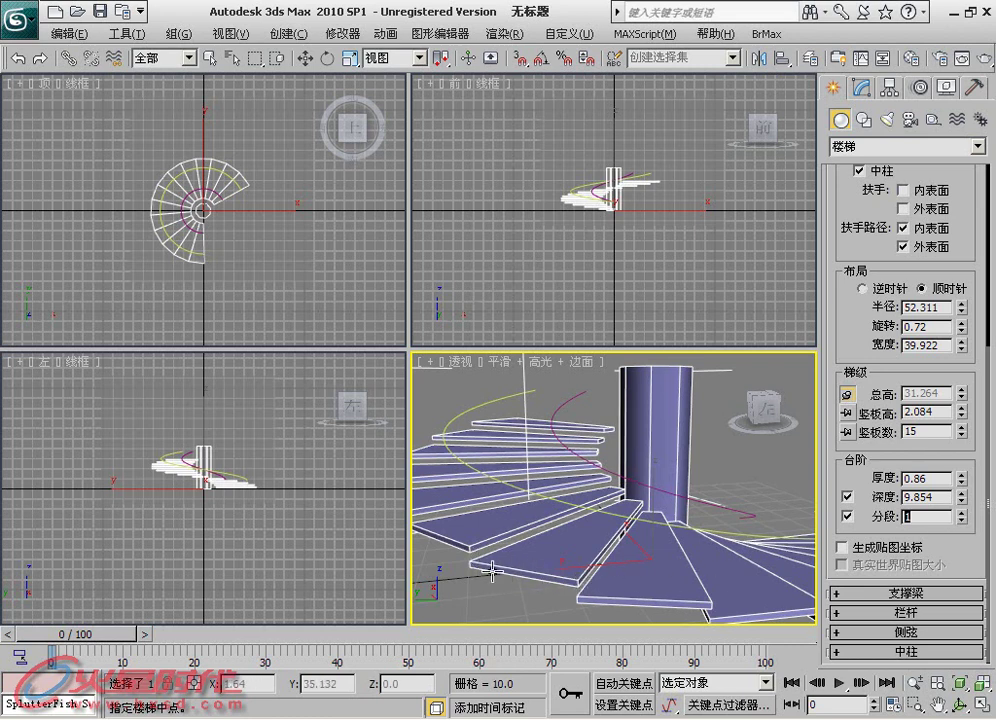
pyautogui.write('5')
pyautogui.press('Return')
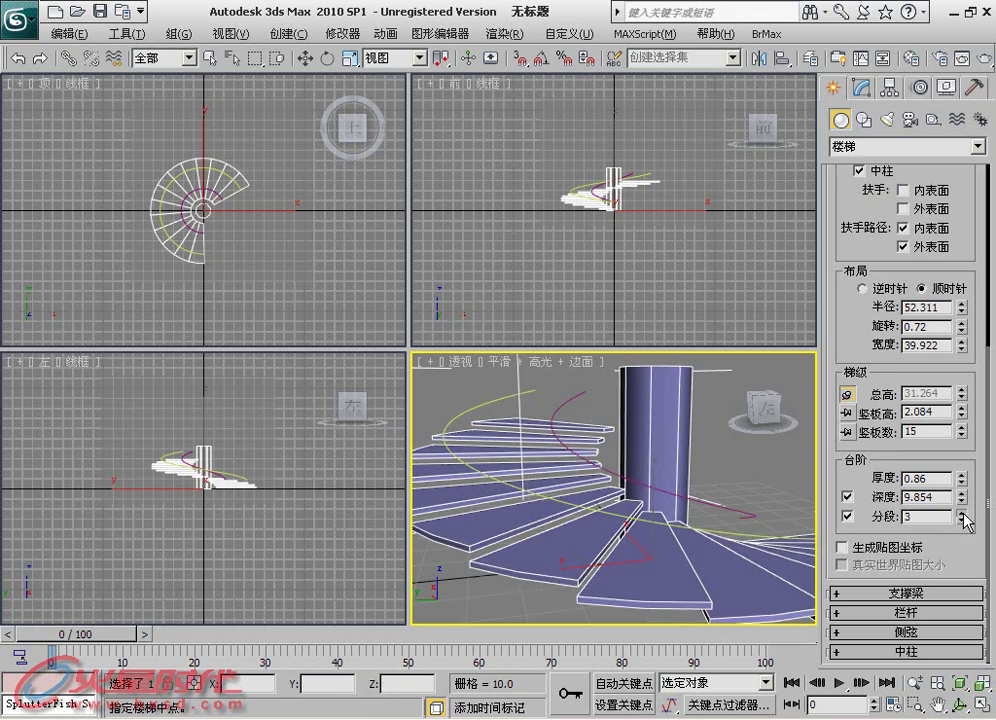
pyautogui.moveTo(466, 400)
pyautogui.keyDown('alt'); pyautogui.mouseDown(button='middle')
pyautogui.moveTo(525, 518)
pyautogui.moveTo(538, 470)
pyautogui.mouseUp(button='middle'); pyautogui.keyUp('alt')
pyautogui.scroll(2, 538, 470)
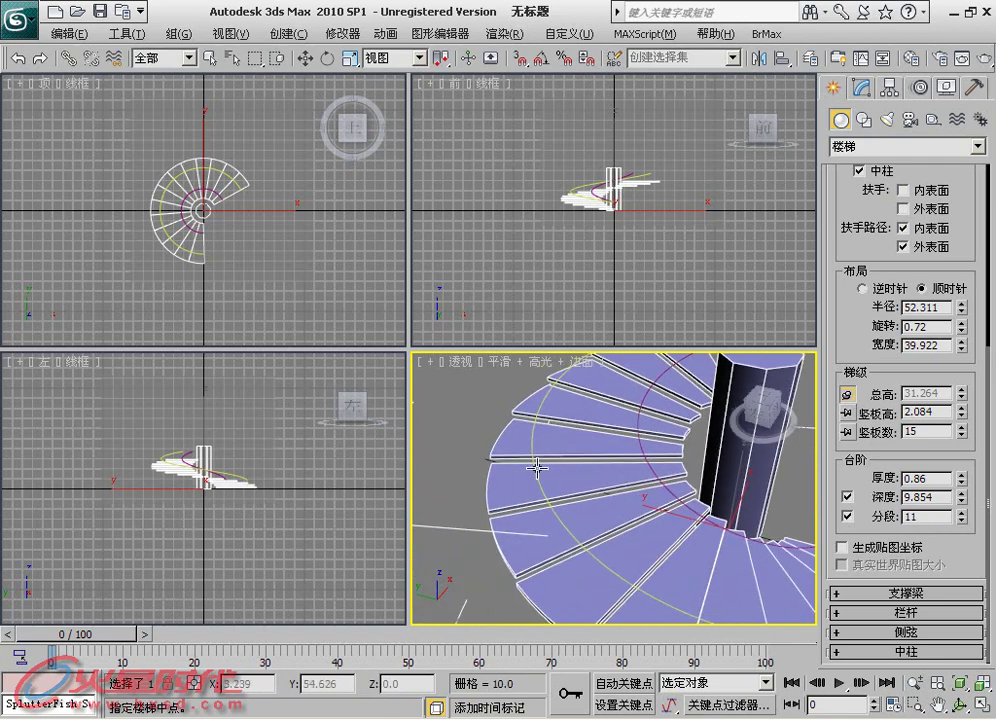